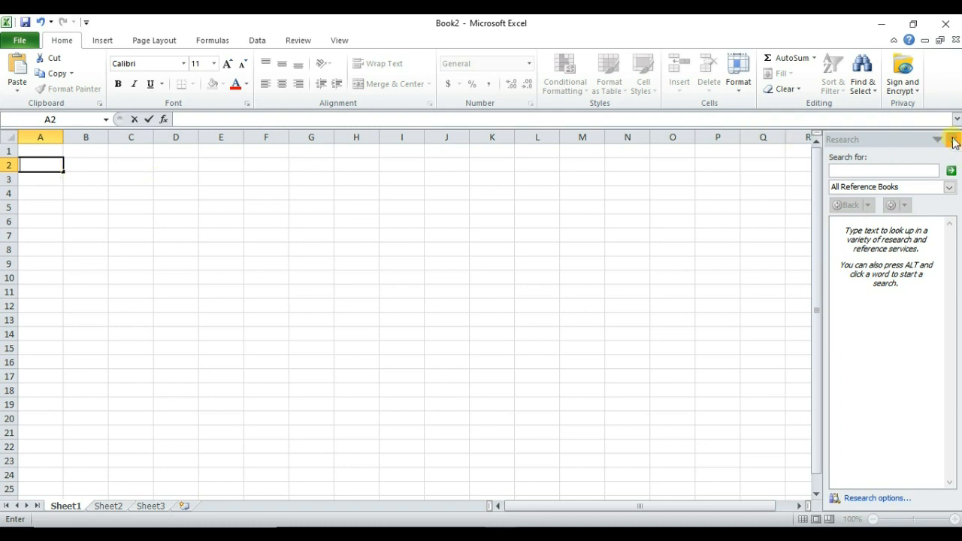
# Close the Research pane and enter the headings PIPIE NO. and PIPE LENGTH, with pipe numbers 200, 199 and 198 in A2:A4.
pyautogui.click(951, 141)
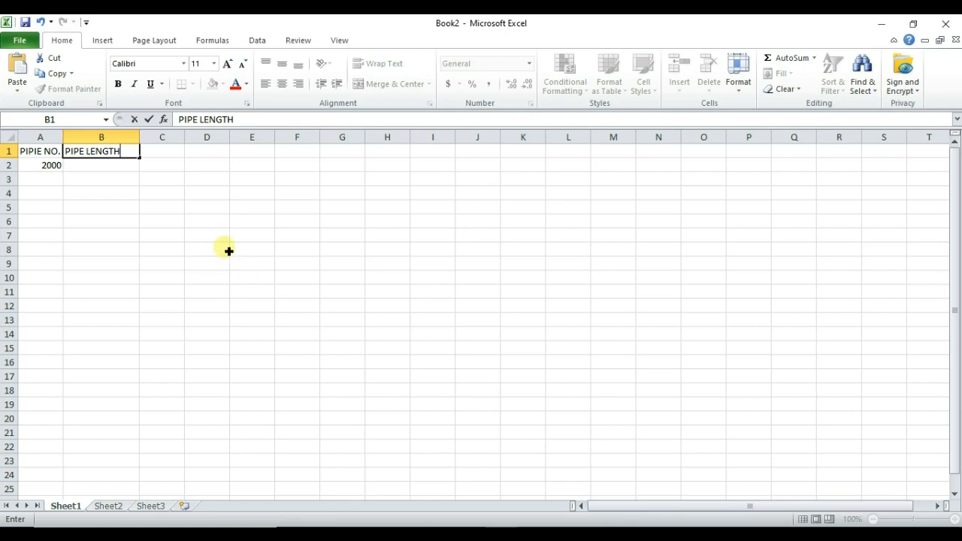
pyautogui.click(94, 167)
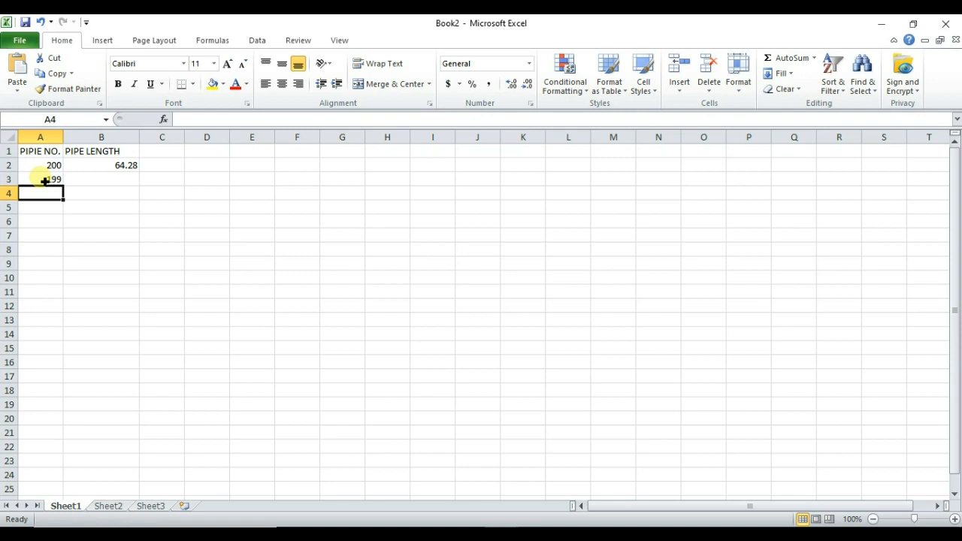
pyautogui.write('198')
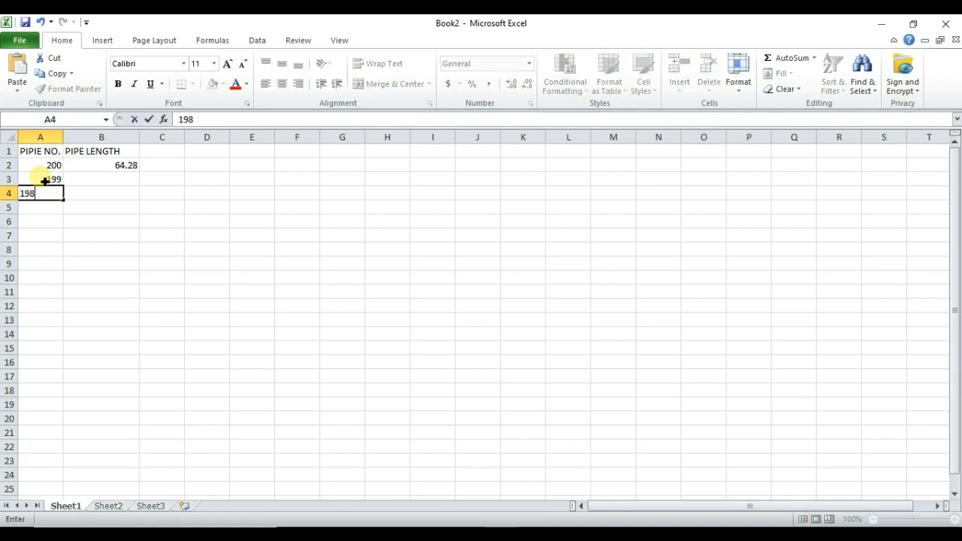
pyautogui.press('Return')
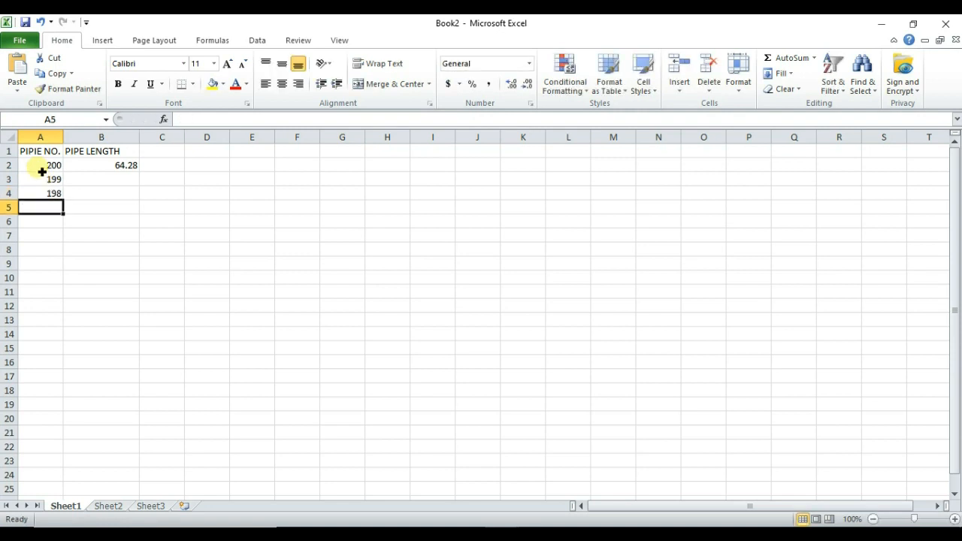
# Extend the descending pipe number series from A2:A4 down column A to 1 in row 201.
pyautogui.click(36, 165)
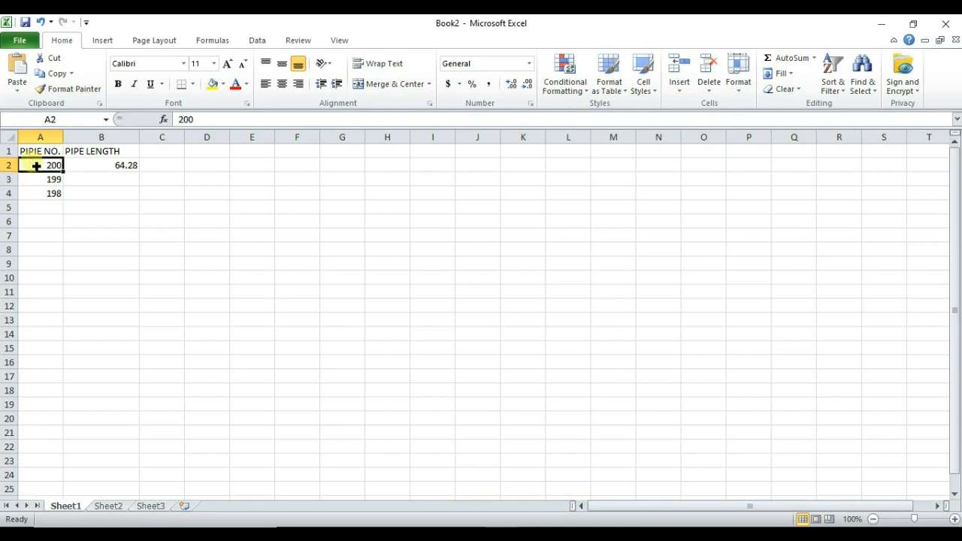
pyautogui.keyDown('shift'); pyautogui.click(42, 199); pyautogui.keyUp('shift')
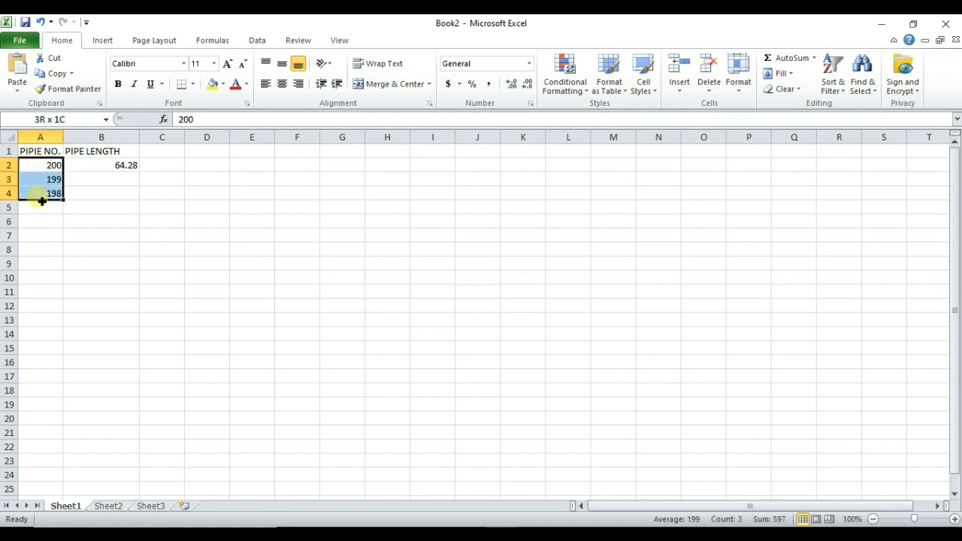
pyautogui.moveTo(68, 202); pyautogui.dragTo(60, 518)
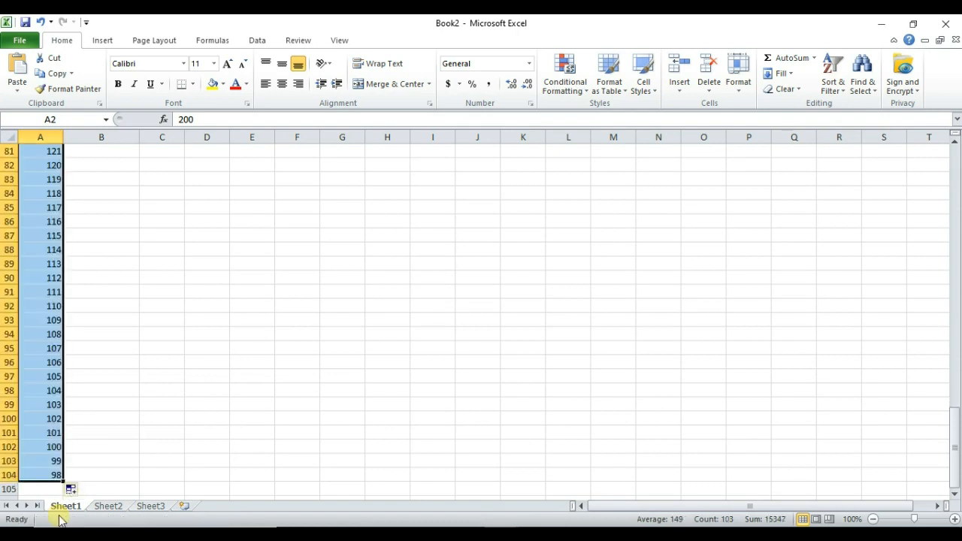
pyautogui.moveTo(66, 485); pyautogui.dragTo(53, 525)
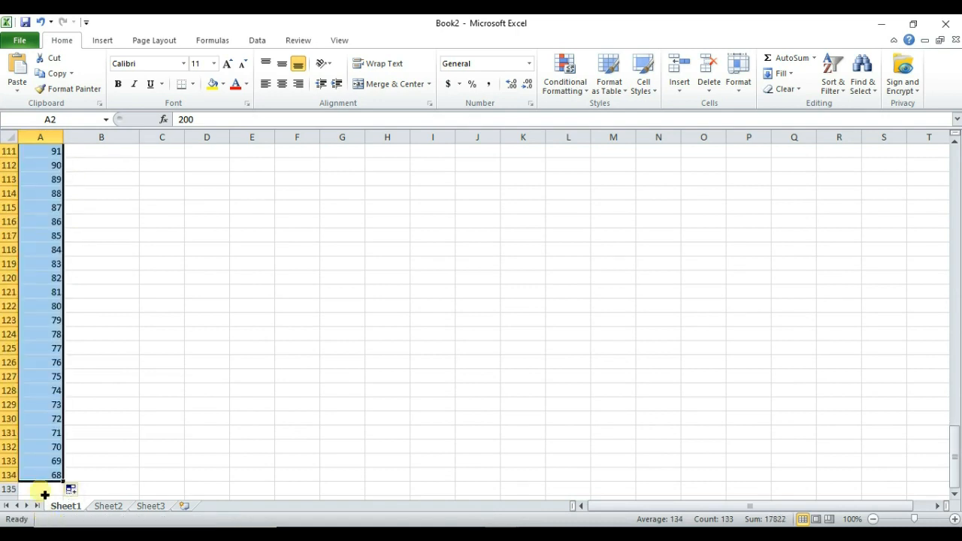
pyautogui.moveTo(67, 485); pyautogui.dragTo(46, 374)
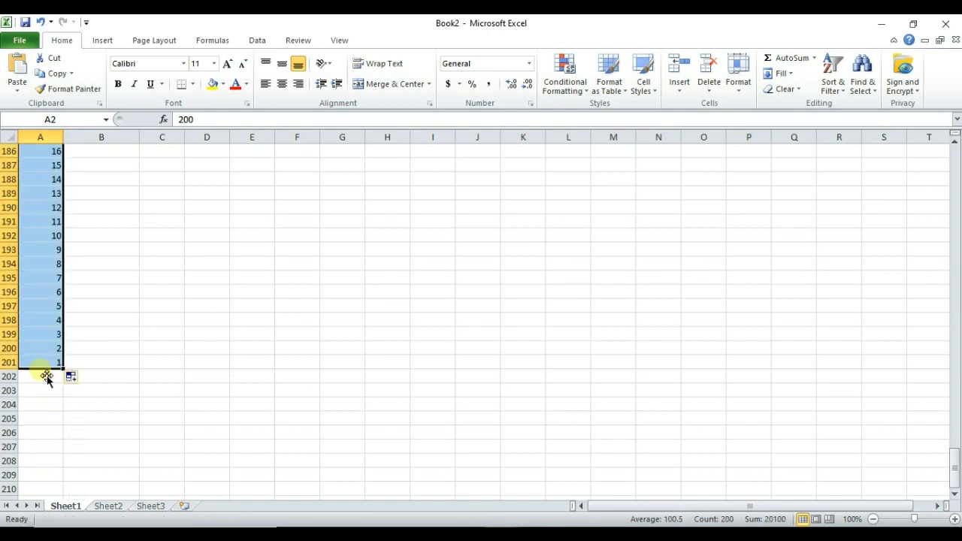
pyautogui.click(224, 323)
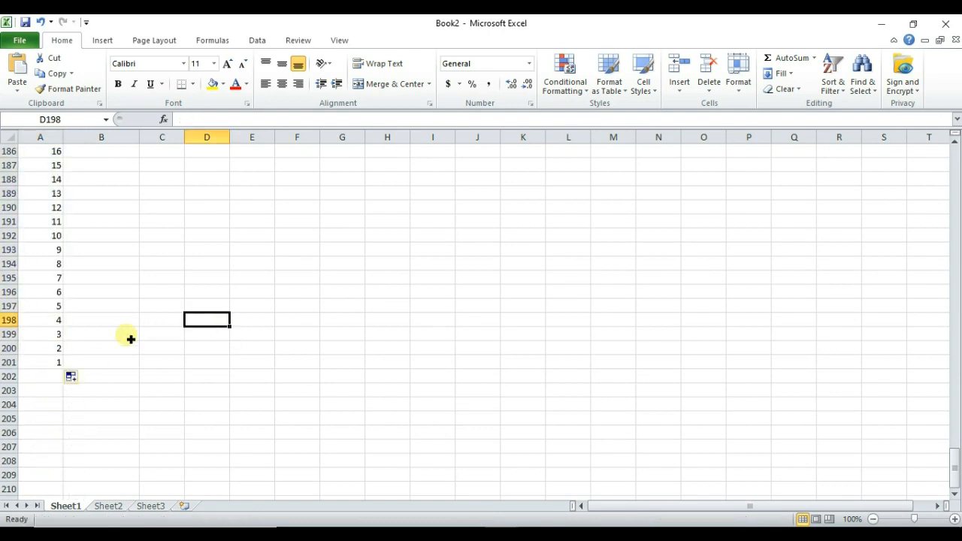
# Center the contents of the whole pipe number column A horizontally.
pyautogui.click(40, 338)
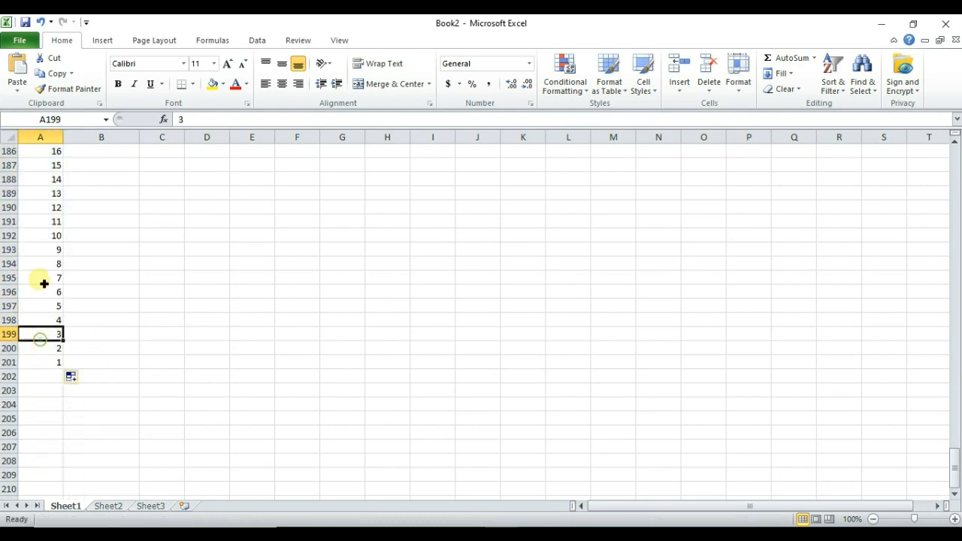
pyautogui.click(41, 137)
pyautogui.click(282, 83)
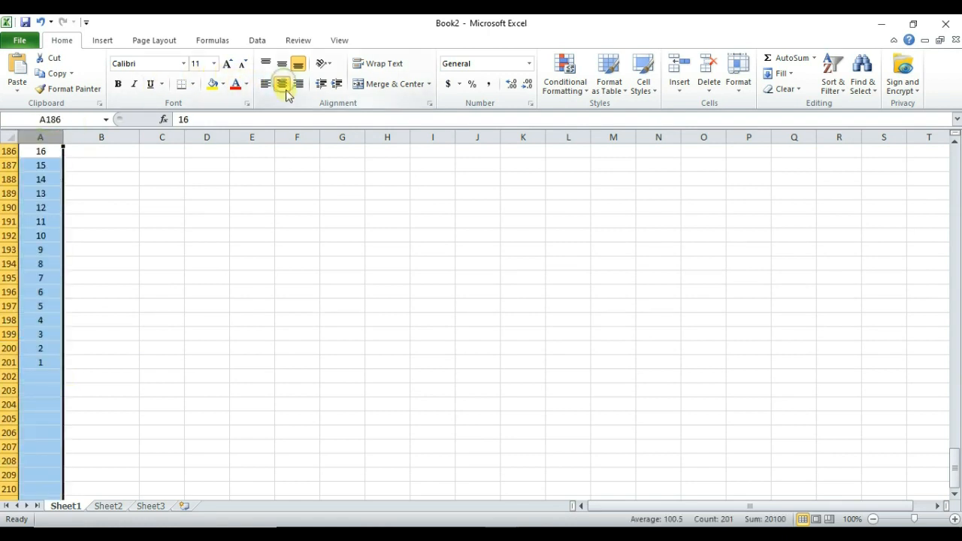
pyautogui.click(195, 264)
# Fill the pipe length series 60.40, 60.38, 60.36, 60.34 from B2:B5 down column B alongside all pipe numbers.
pyautogui.scroll(20, 197, 267)
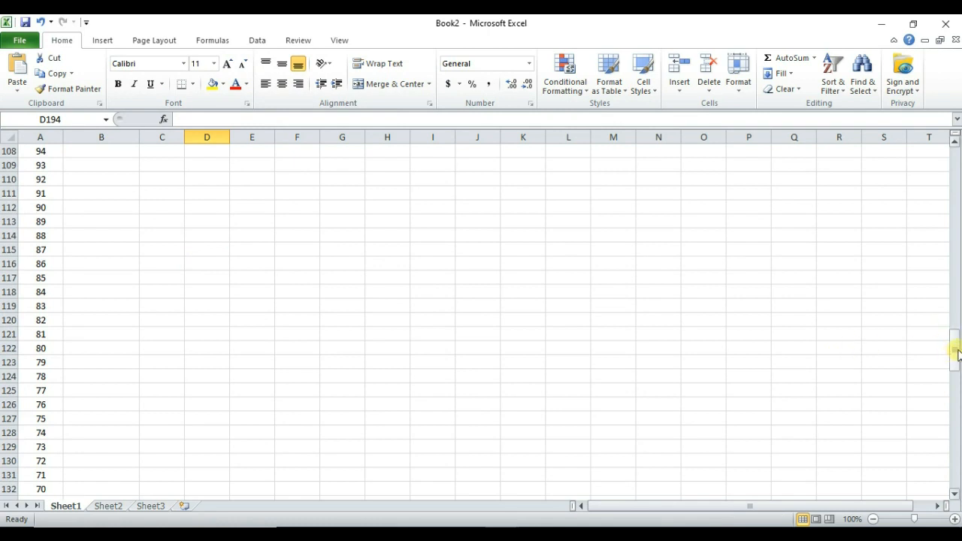
pyautogui.moveTo(954, 350); pyautogui.dragTo(934, 135)
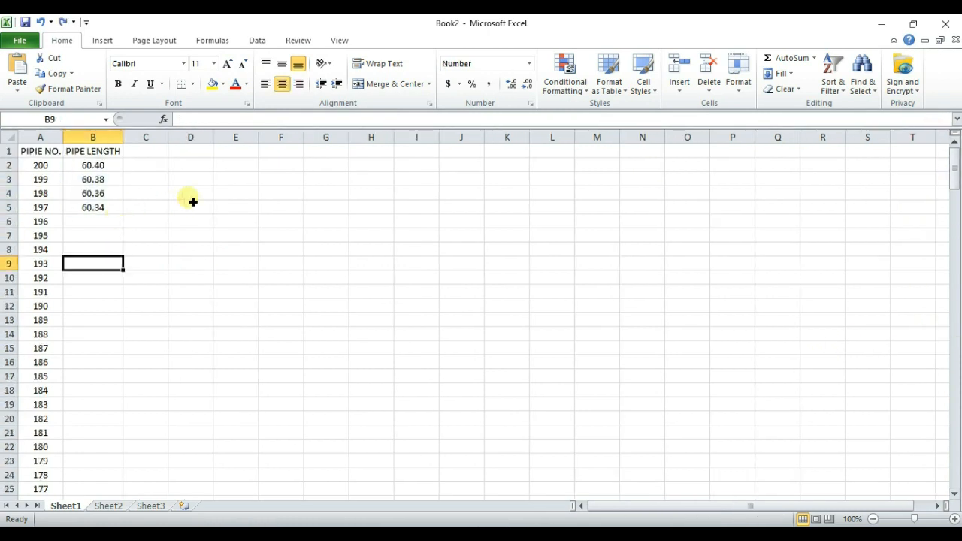
pyautogui.click(95, 168)
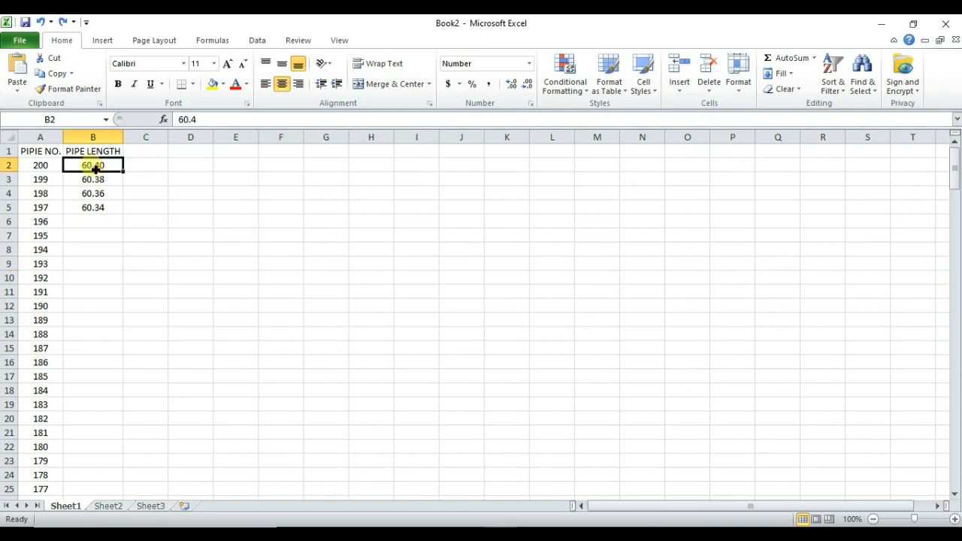
pyautogui.keyDown('shift'); pyautogui.click(104, 213); pyautogui.keyUp('shift')
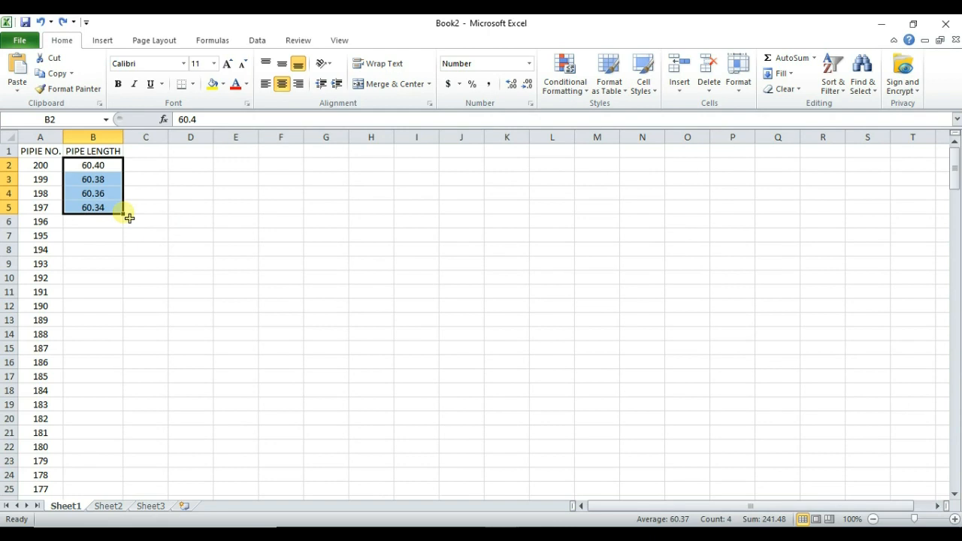
pyautogui.doubleClick(128, 218)
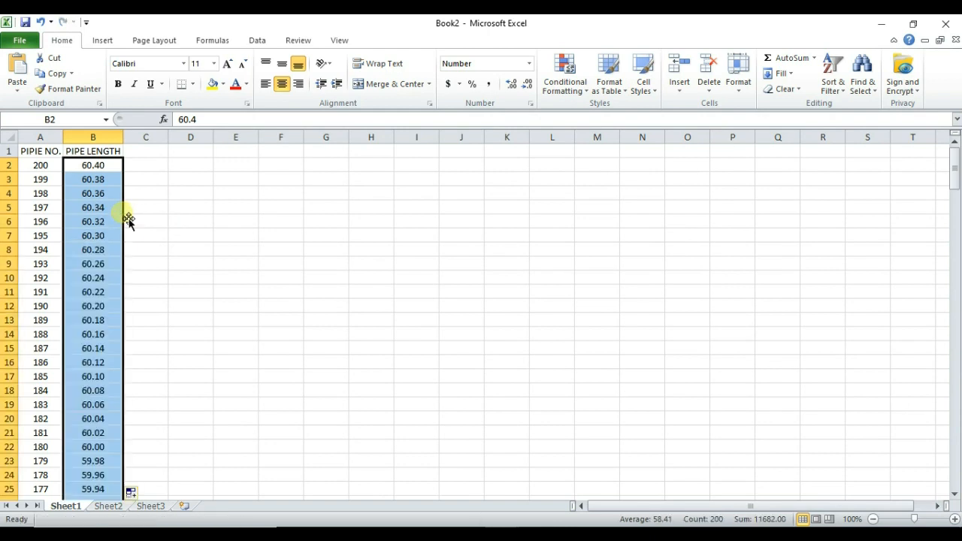
# Check the filled pipe numbers and pipe lengths down to the last row and back up to the headings.
pyautogui.click(98, 348)
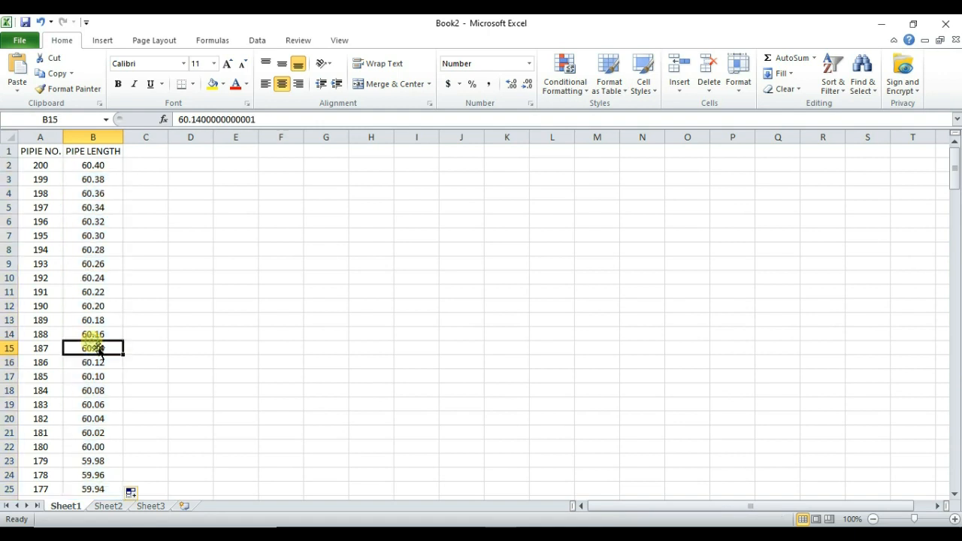
pyautogui.scroll(-20, 98, 353)
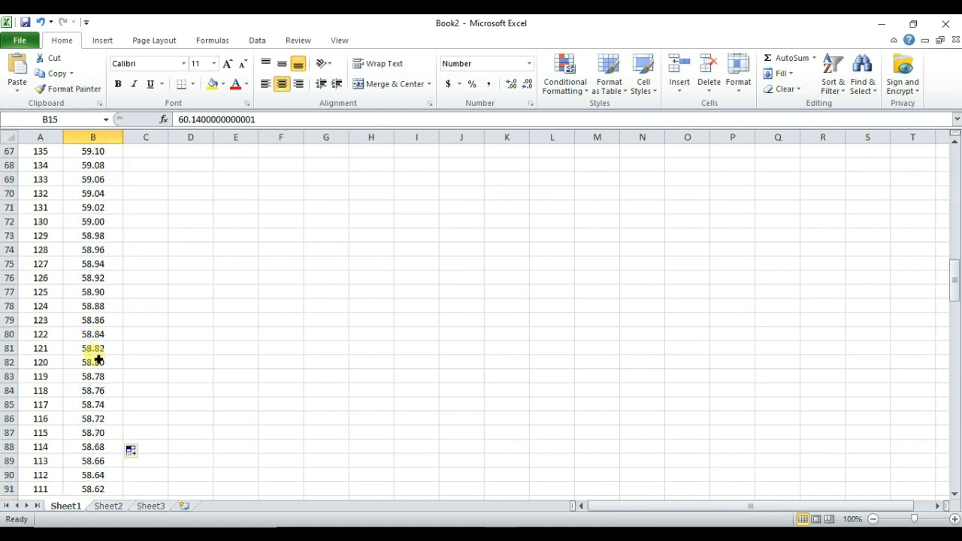
pyautogui.scroll(-6, 98, 359)
pyautogui.scroll(-12, 99, 360)
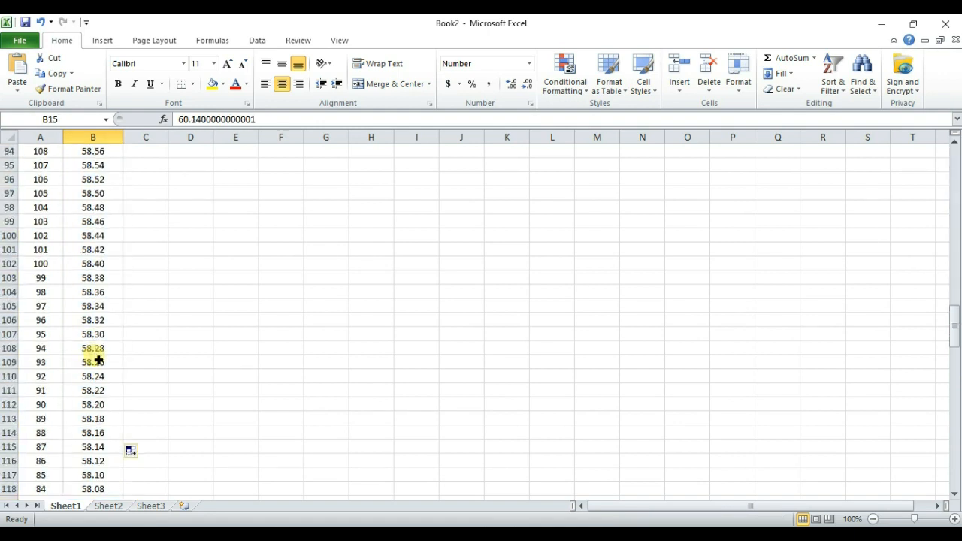
pyautogui.scroll(-18, 99, 360)
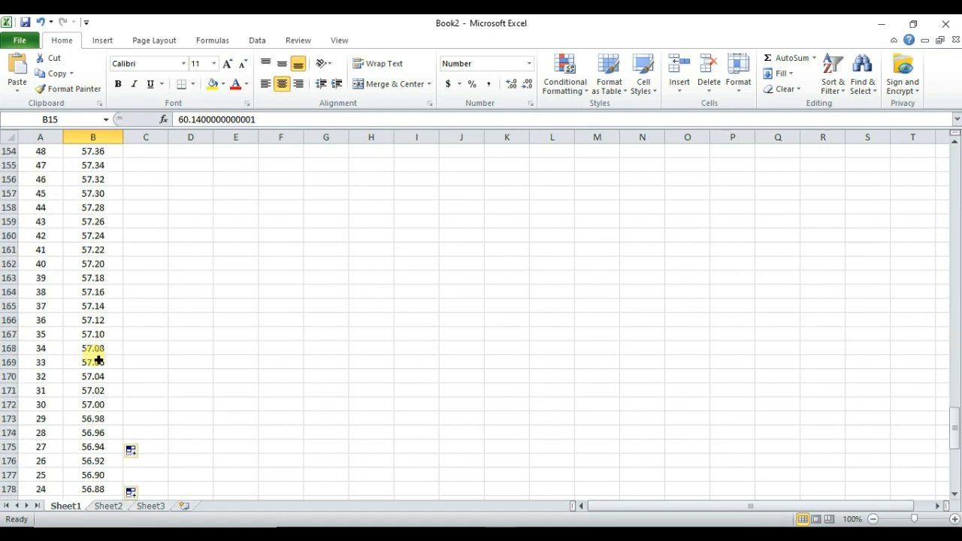
pyautogui.scroll(-4, 98, 360)
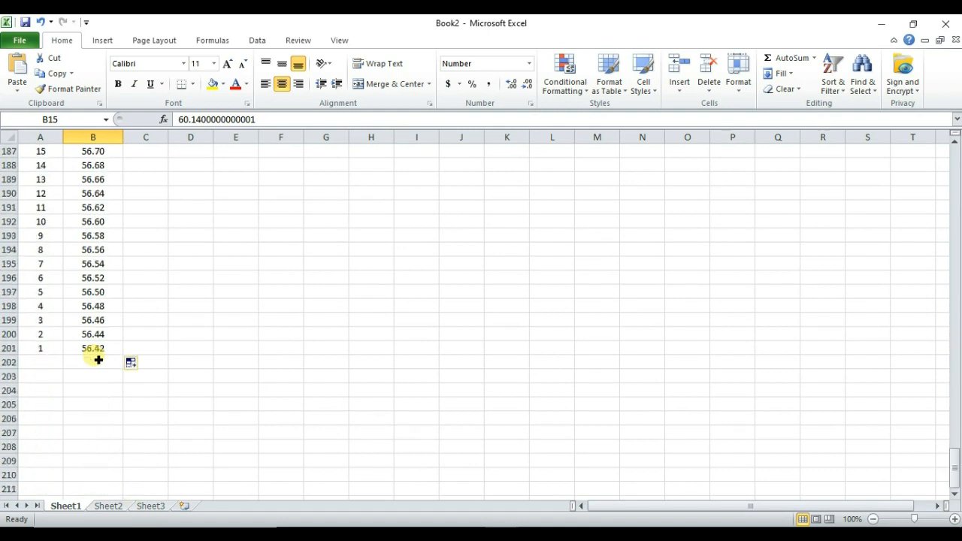
pyautogui.scroll(20, 98, 359)
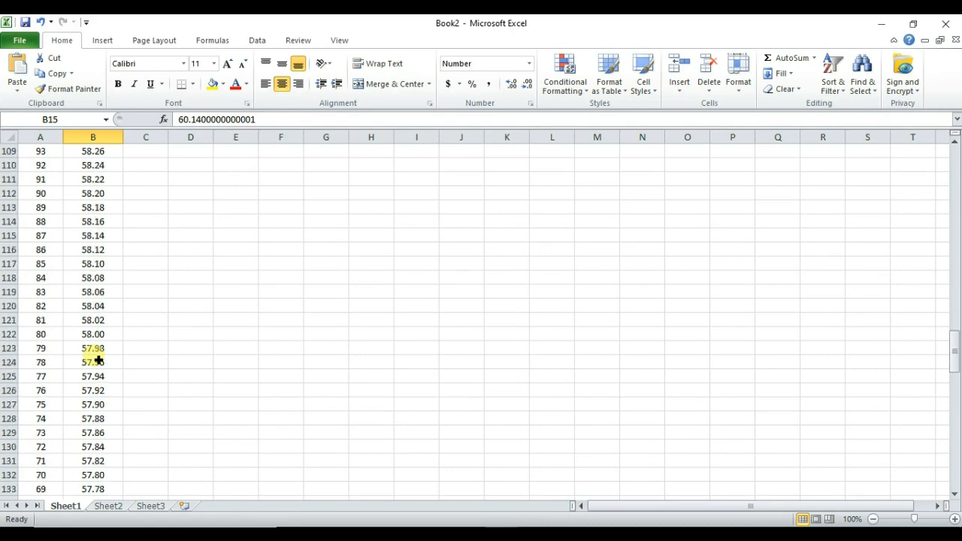
pyautogui.scroll(20, 98, 360)
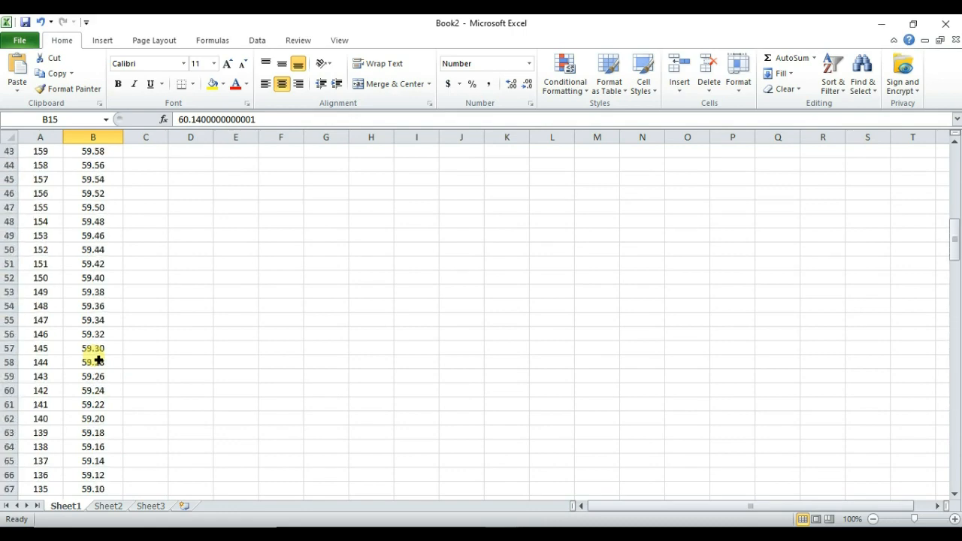
pyautogui.scroll(14, 98, 360)
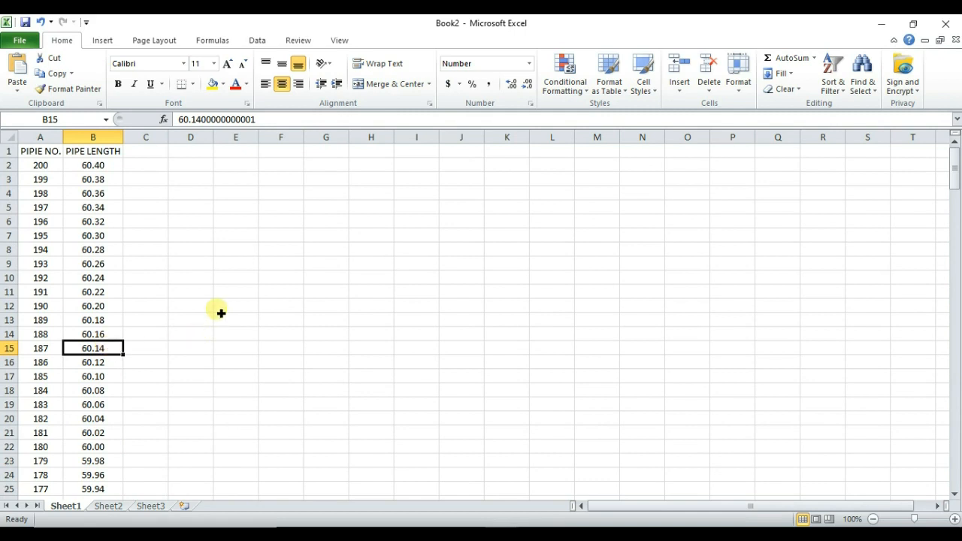
pyautogui.click(299, 184)
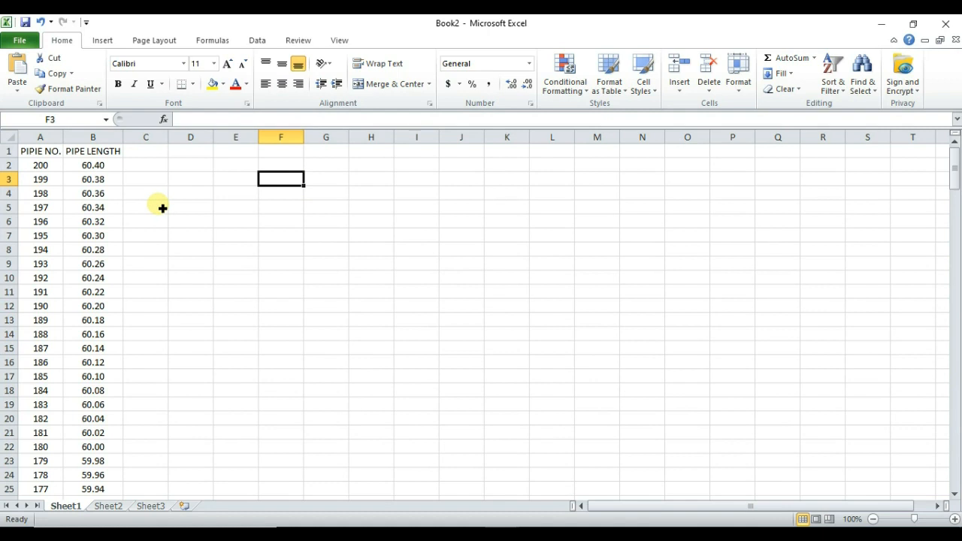
# Add the heading Number in cell C1, beside PIPE LENGTH.
pyautogui.click(149, 154)
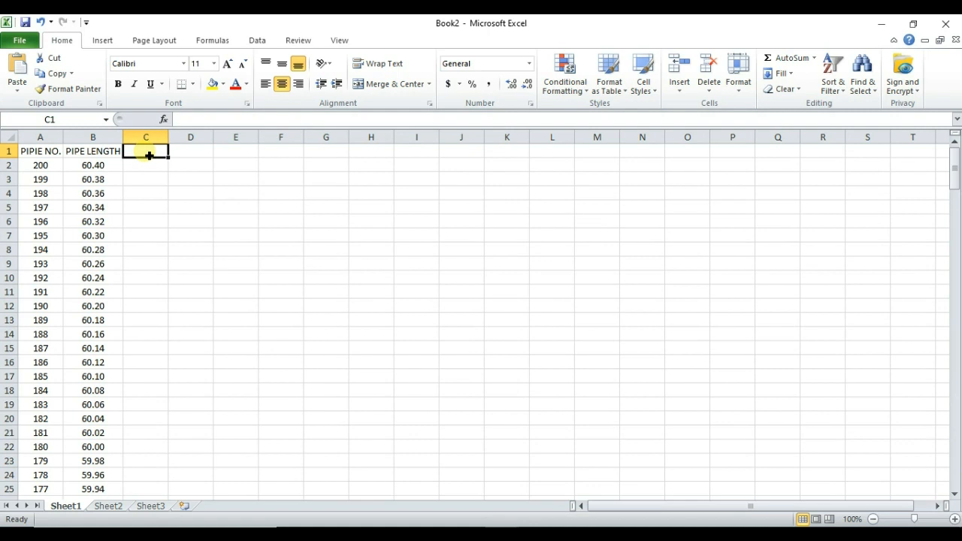
pyautogui.write('Numger')
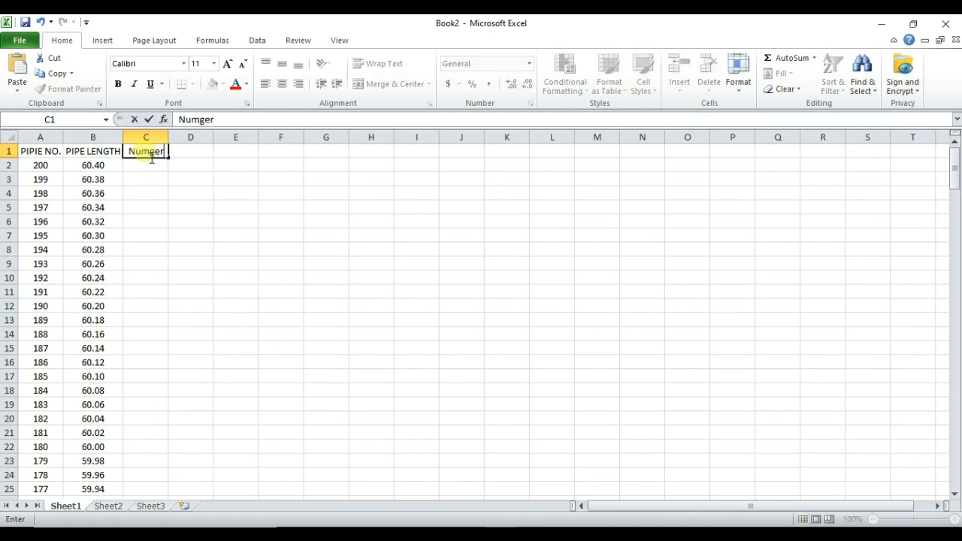
pyautogui.click(194, 156)
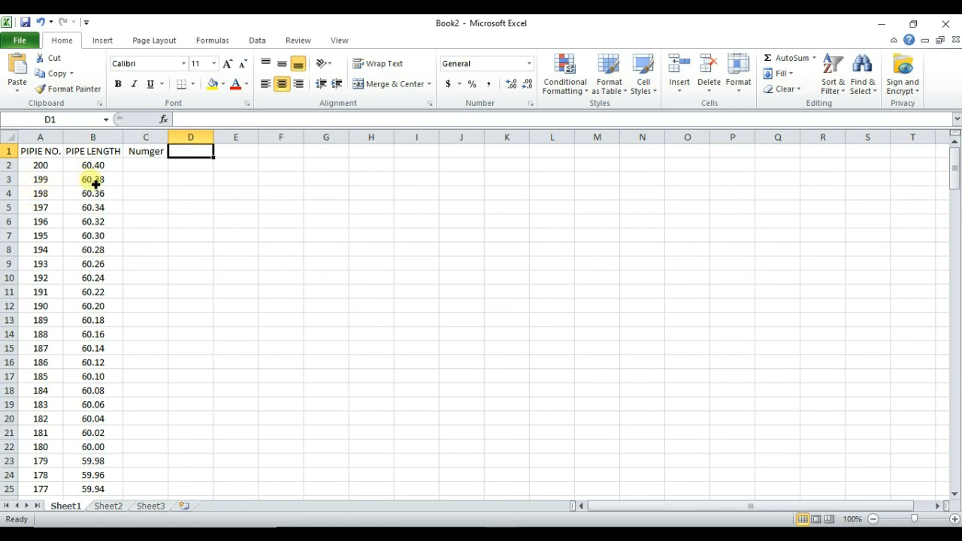
pyautogui.click(41, 168)
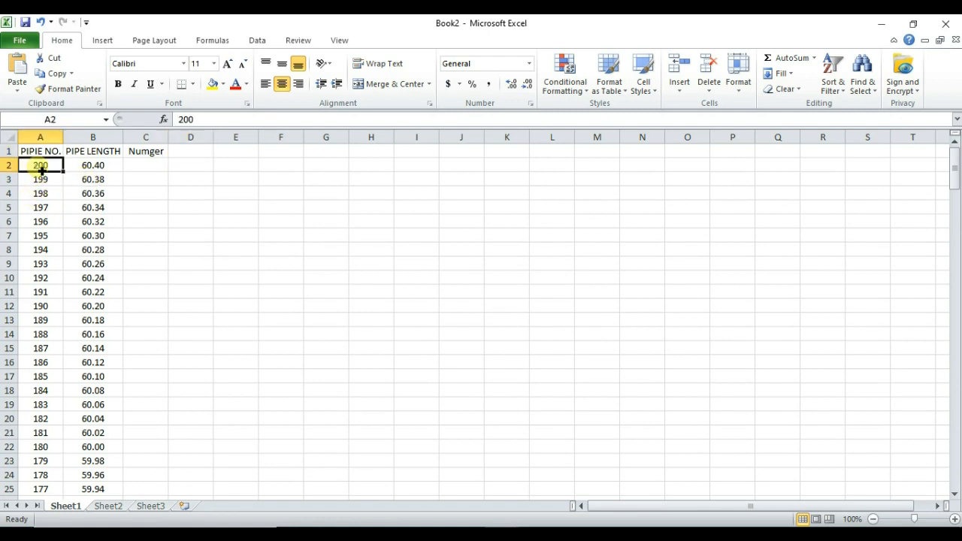
pyautogui.click(96, 169)
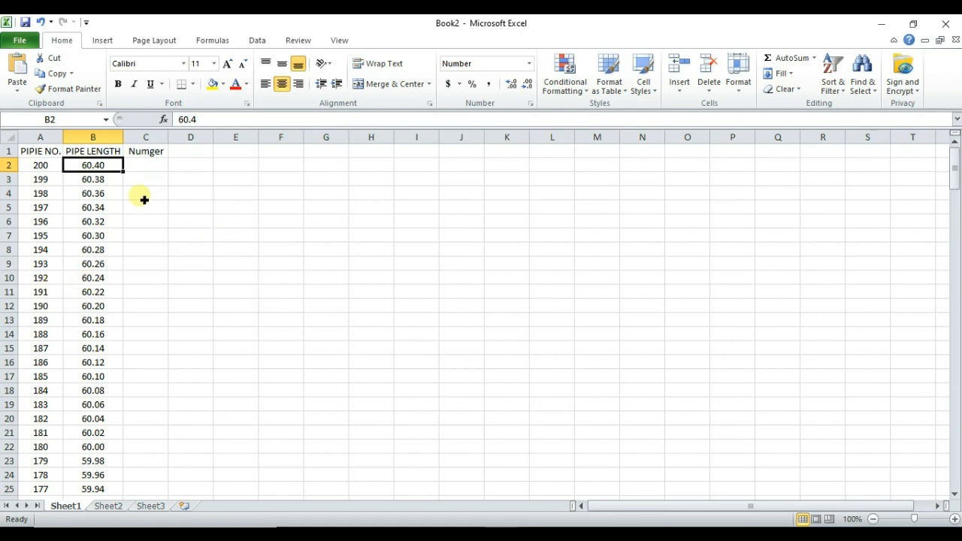
pyautogui.click(209, 193)
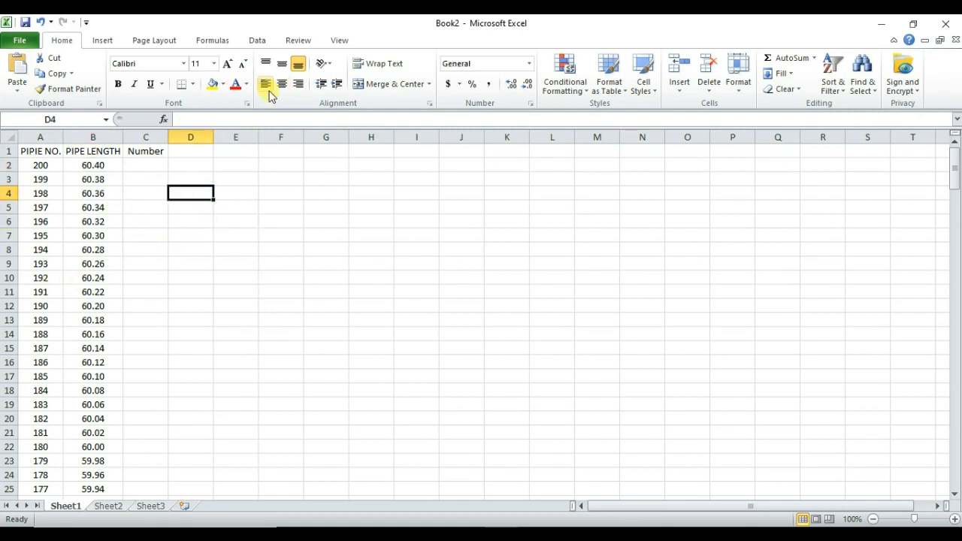
pyautogui.click(143, 155)
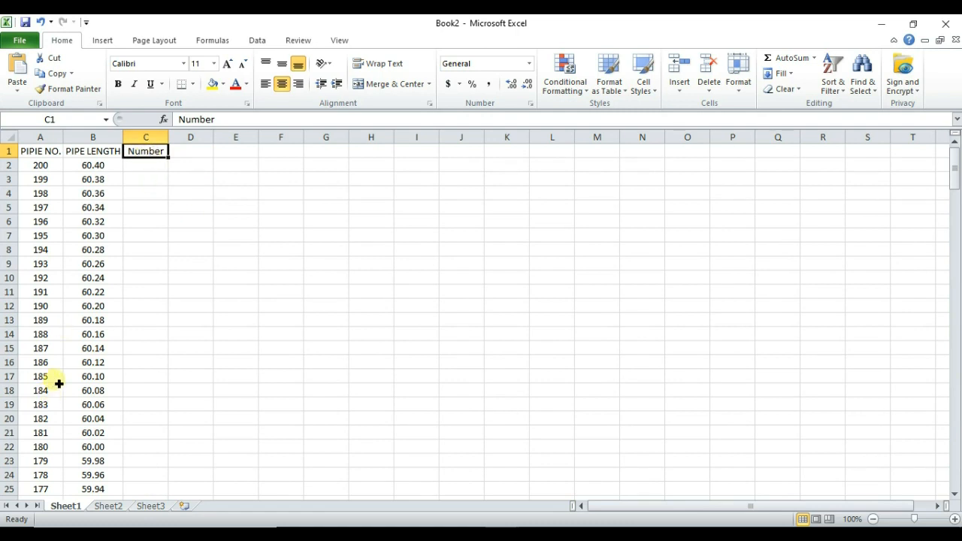
# Enter 1, 2, 3 and 4 in cells C2:C5 under the Number heading.
pyautogui.click(143, 171)
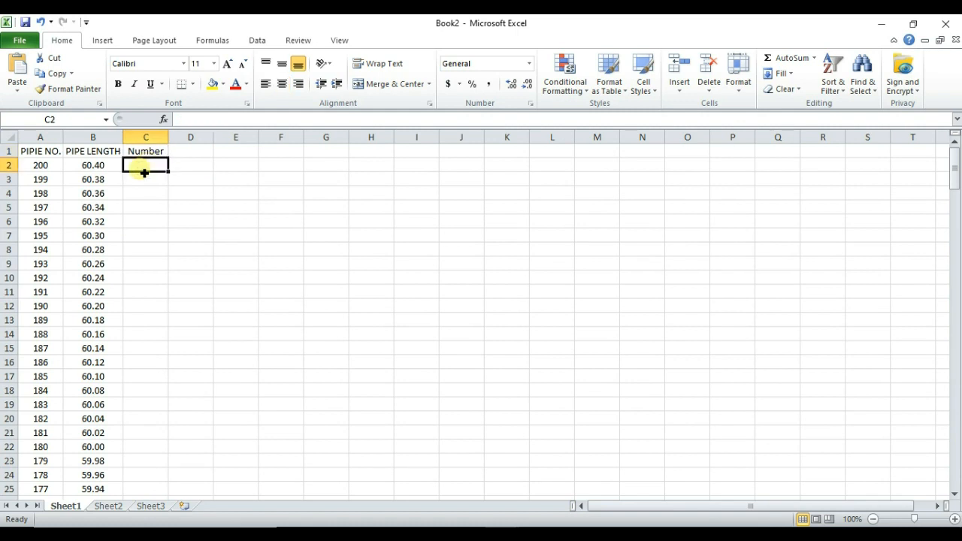
pyautogui.write('1')
pyautogui.click(139, 185)
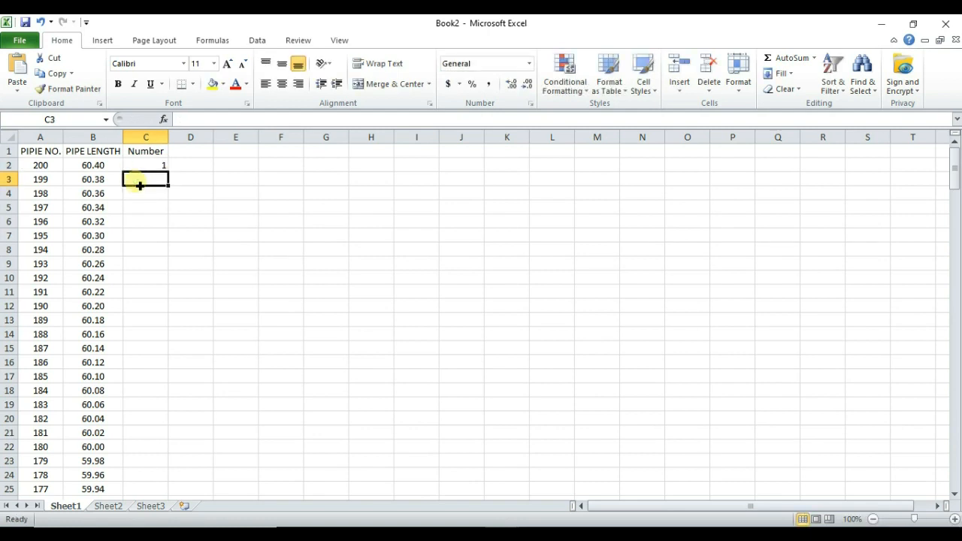
pyautogui.write('2')
pyautogui.click(154, 195)
pyautogui.write('3')
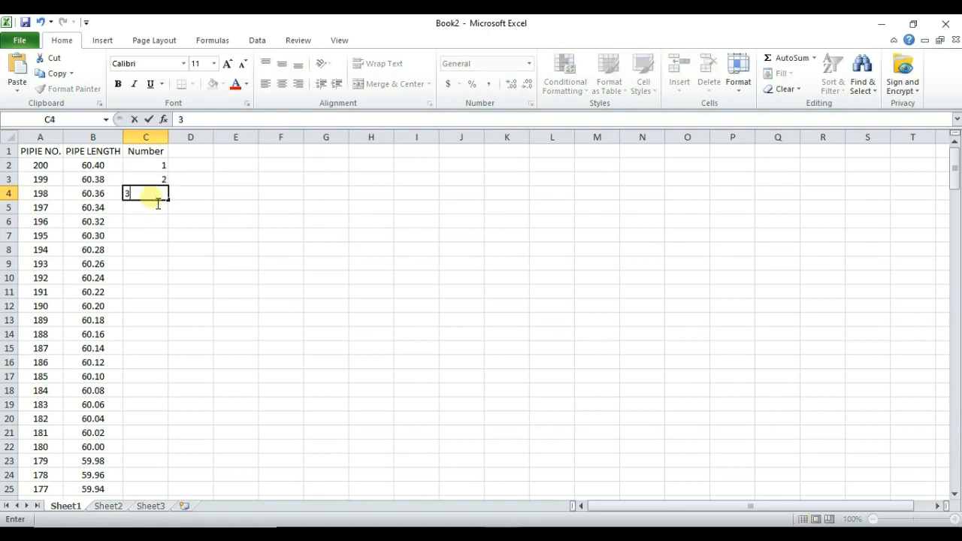
pyautogui.write('4')
pyautogui.click(149, 209)
pyautogui.write('4')
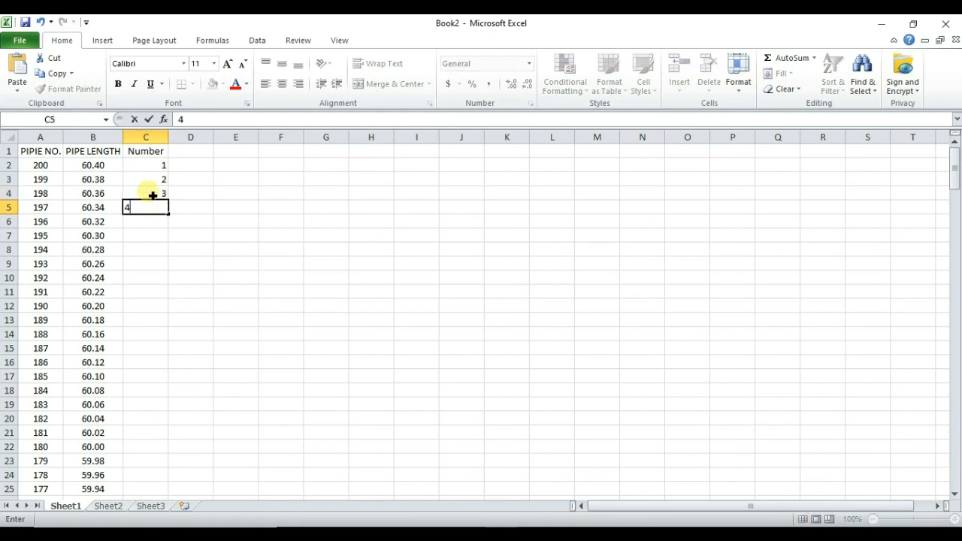
# Fill the series from C2:C5 down the Number column alongside all pipes and center the filled numbers horizontally.
pyautogui.click(156, 166)
pyautogui.moveTo(156, 166); pyautogui.dragTo(162, 215)
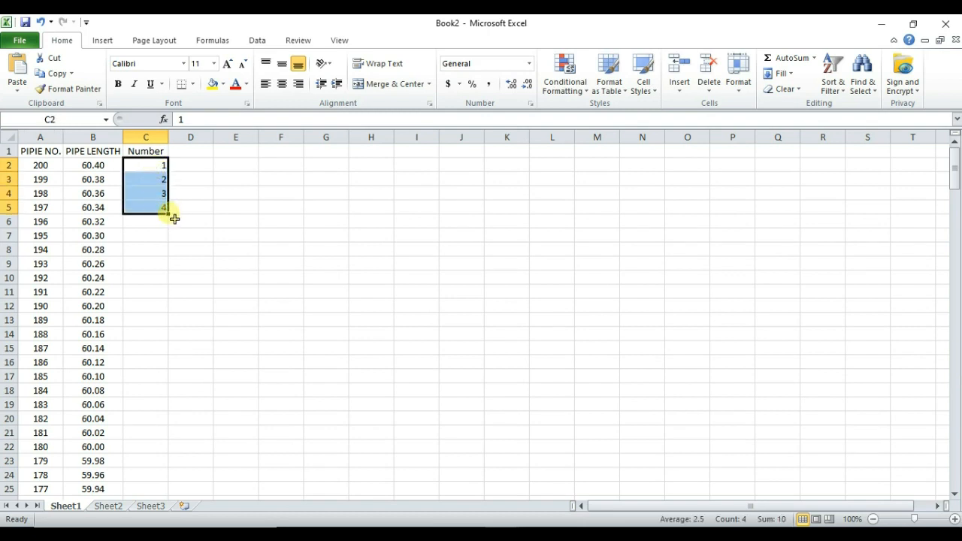
pyautogui.doubleClick(168, 213)
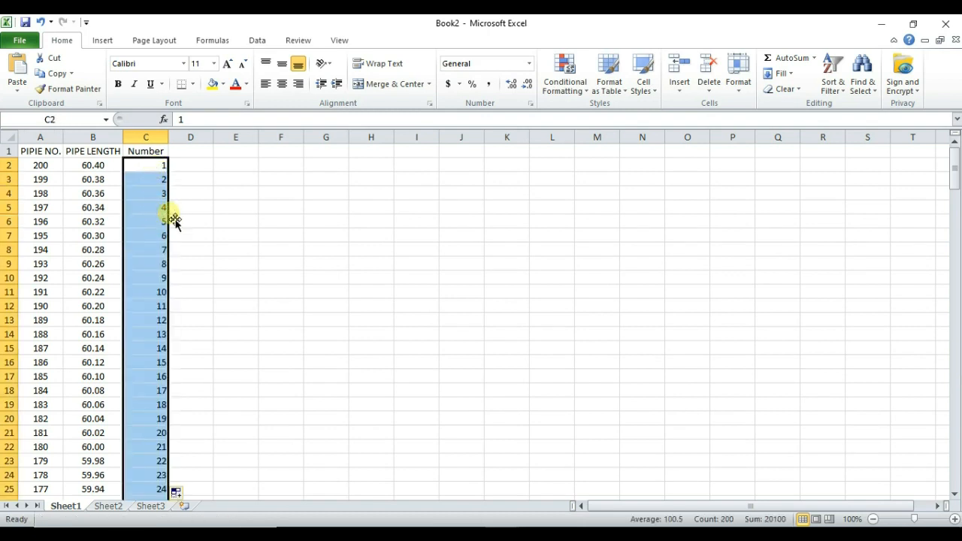
pyautogui.click(282, 83)
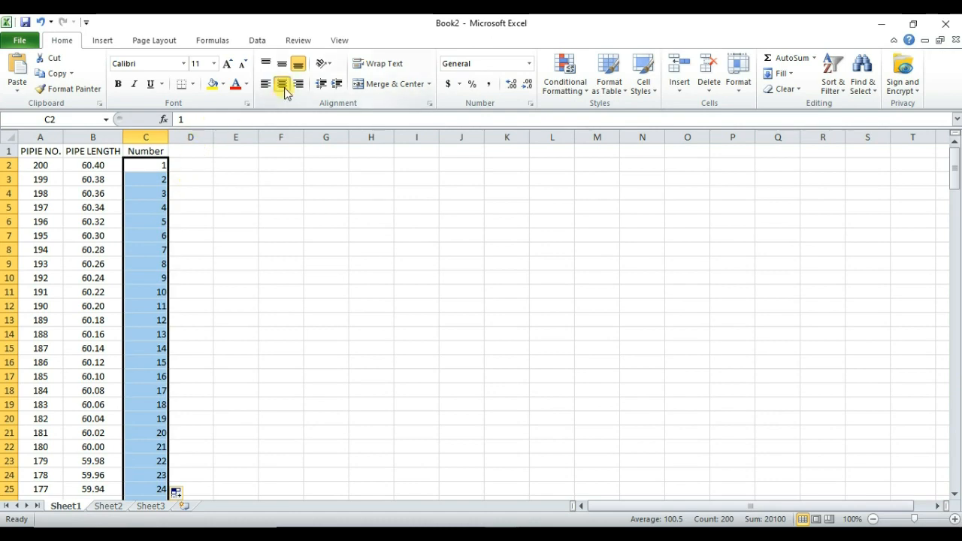
pyautogui.click(181, 299)
# Check the filled Number column down to the last row and compare its first value with the first pipe number.
pyautogui.scroll(-11, 136, 432)
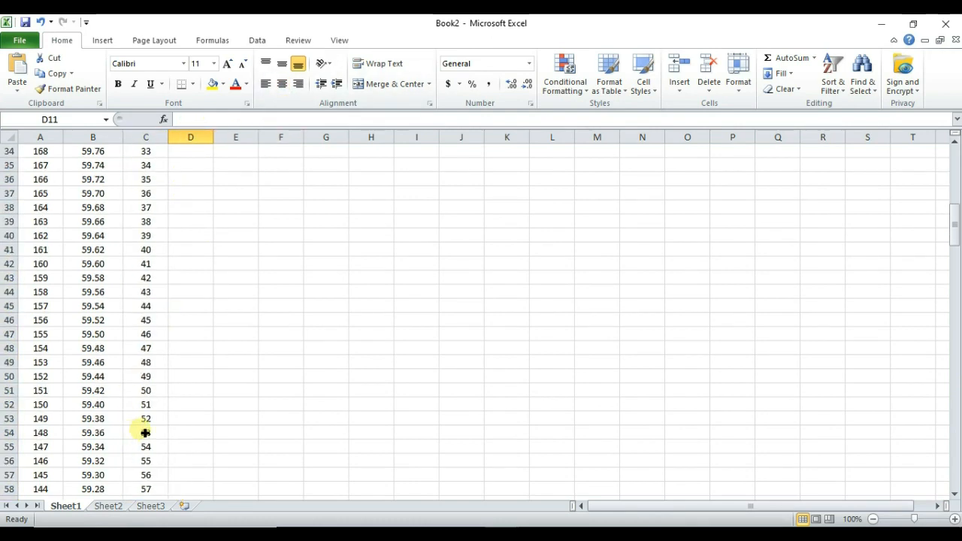
pyautogui.moveTo(954, 224); pyautogui.dragTo(937, 488)
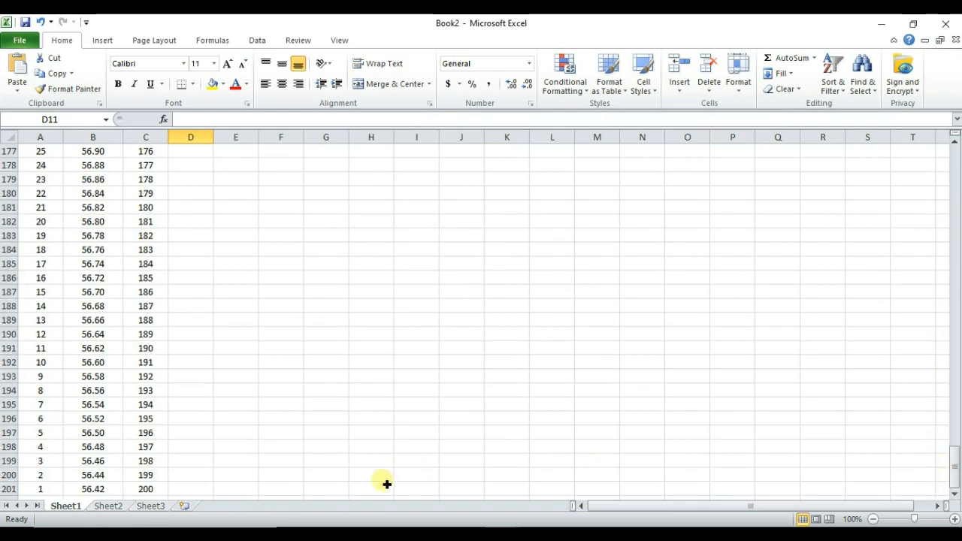
pyautogui.click(143, 490)
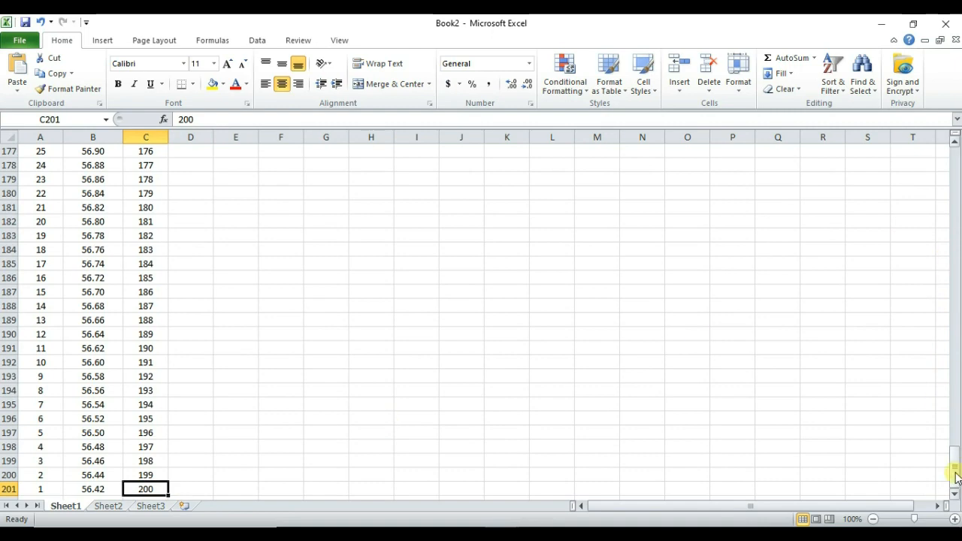
pyautogui.moveTo(954, 478); pyautogui.dragTo(956, 107)
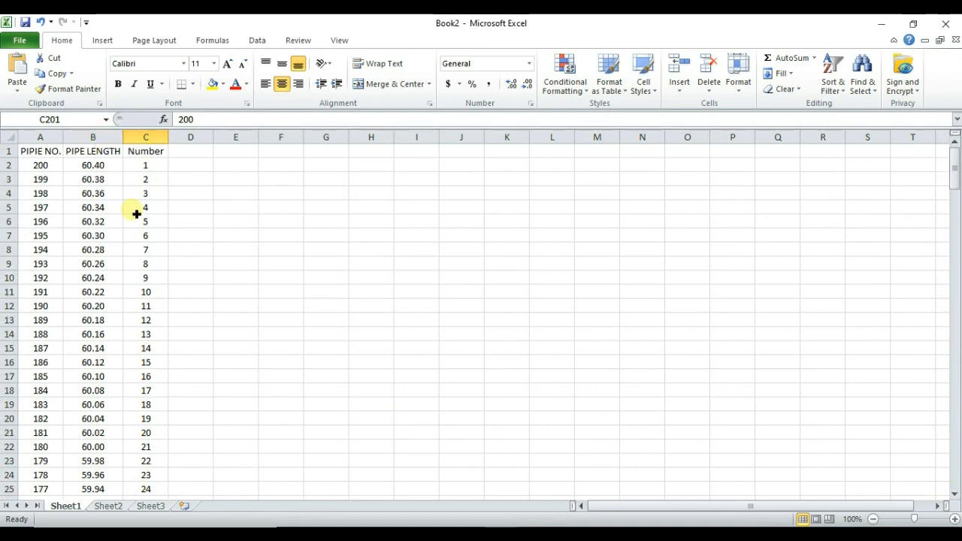
pyautogui.click(156, 164)
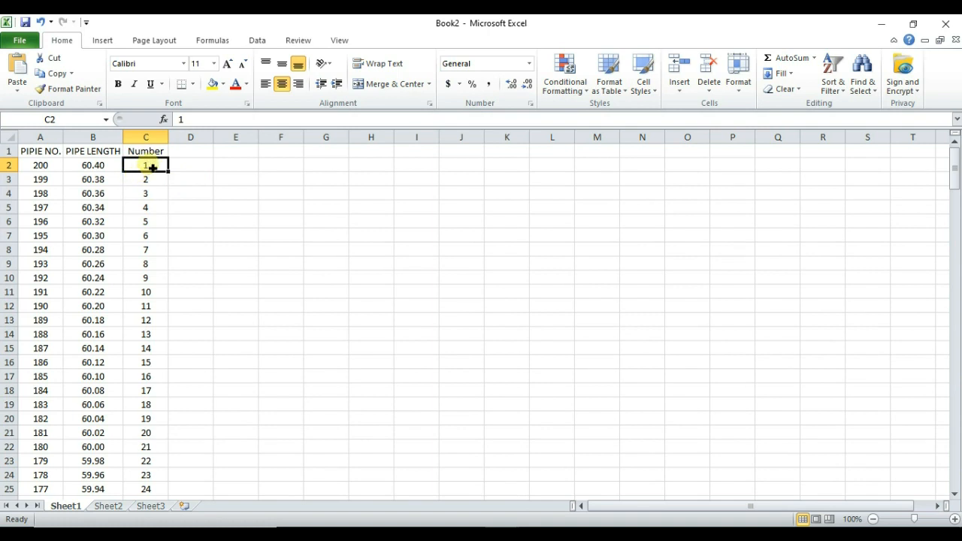
pyautogui.click(39, 170)
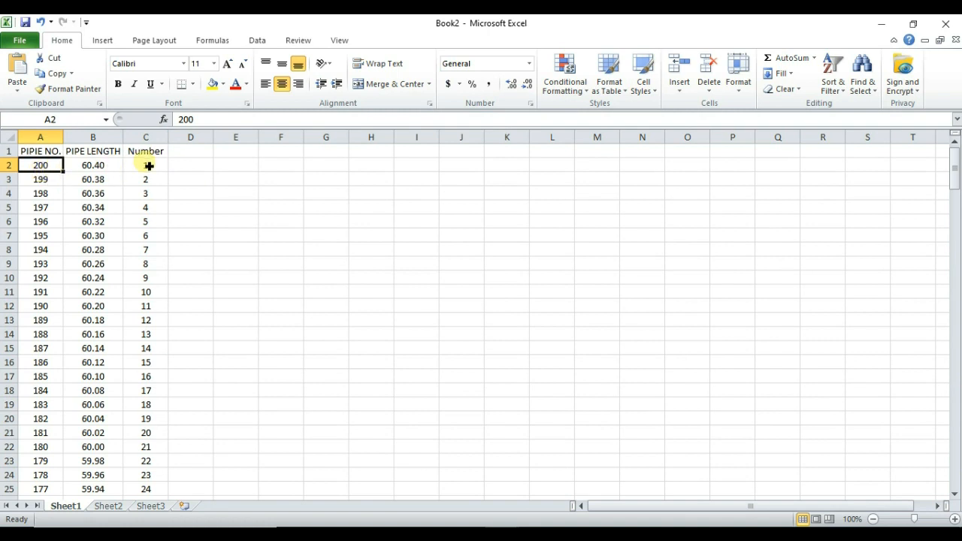
# Undo the centering and the series fill in the Number column.
pyautogui.hotkey('ctrl', 'z')
pyautogui.hotkey('ctrl', 'z')
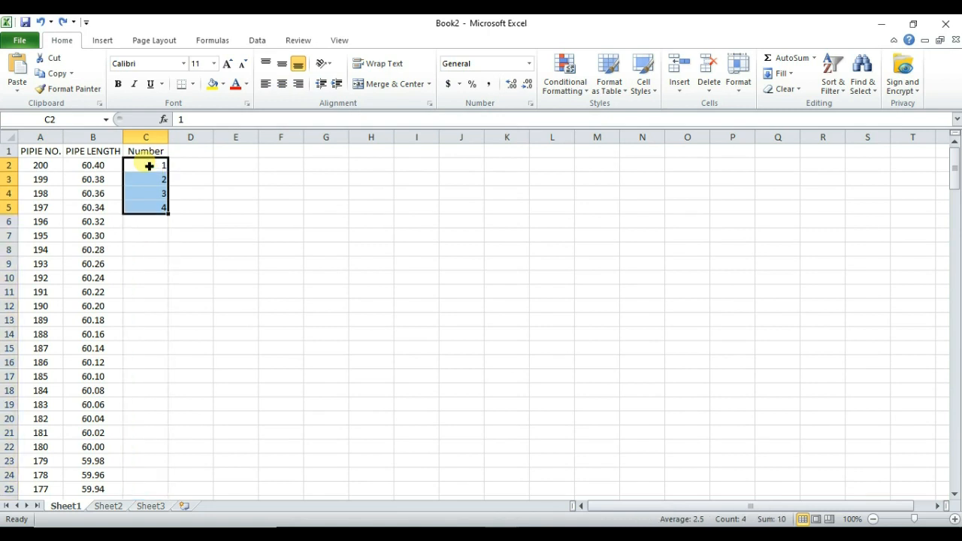
# Replace the starting values in C2:C5 with 200, 199, 198 and 197.
pyautogui.click(149, 166)
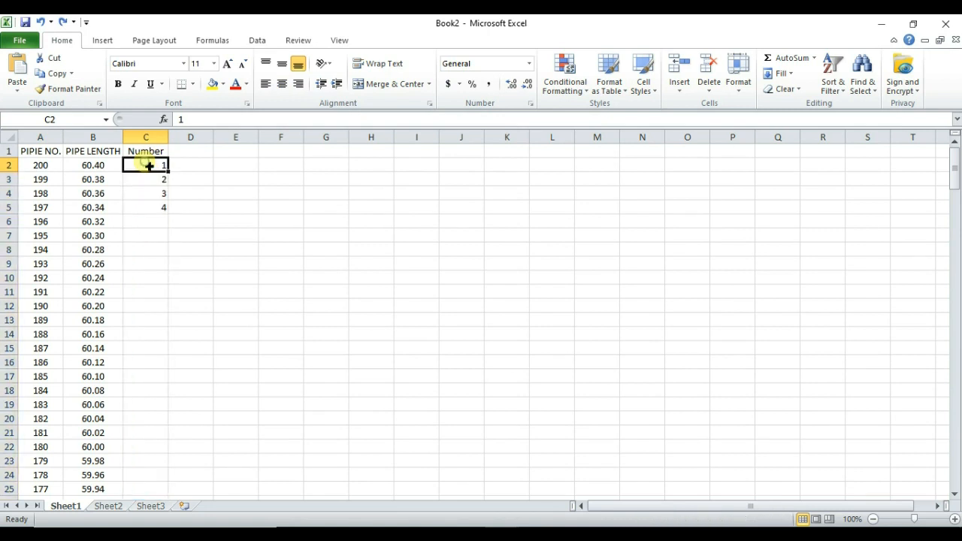
pyautogui.write('200')
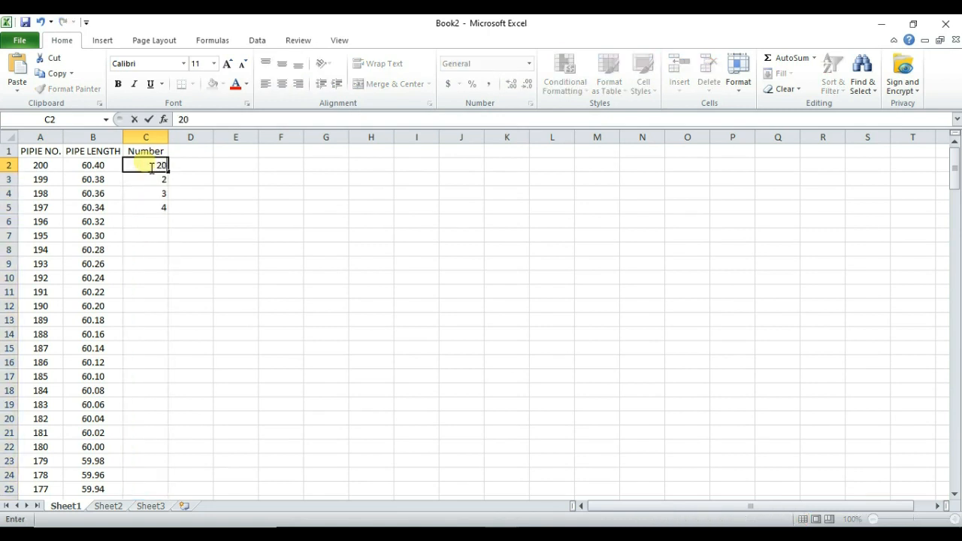
pyautogui.press('Return')
pyautogui.write('199')
pyautogui.press('Return')
pyautogui.write('198')
pyautogui.press('Return')
pyautogui.press('BackSpace')
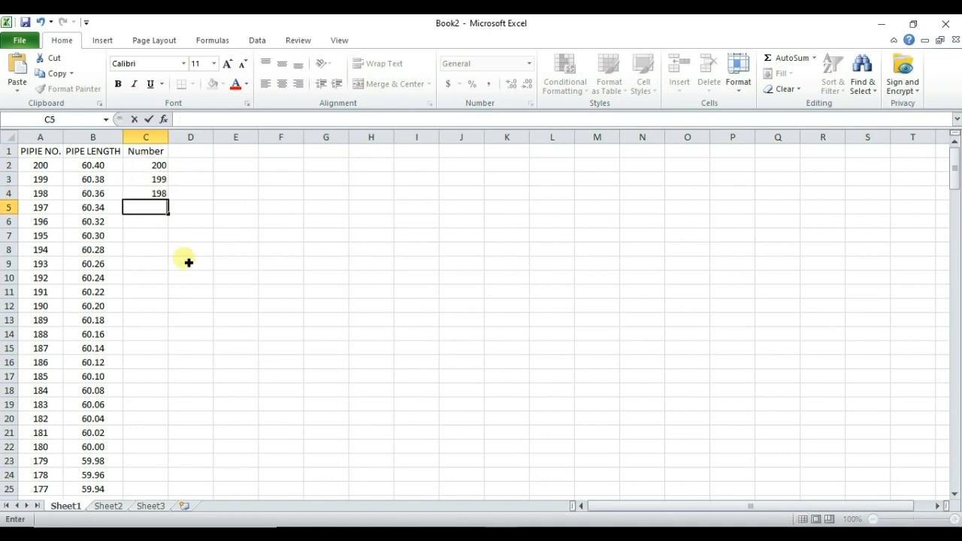
pyautogui.write('197')
pyautogui.click(188, 263)
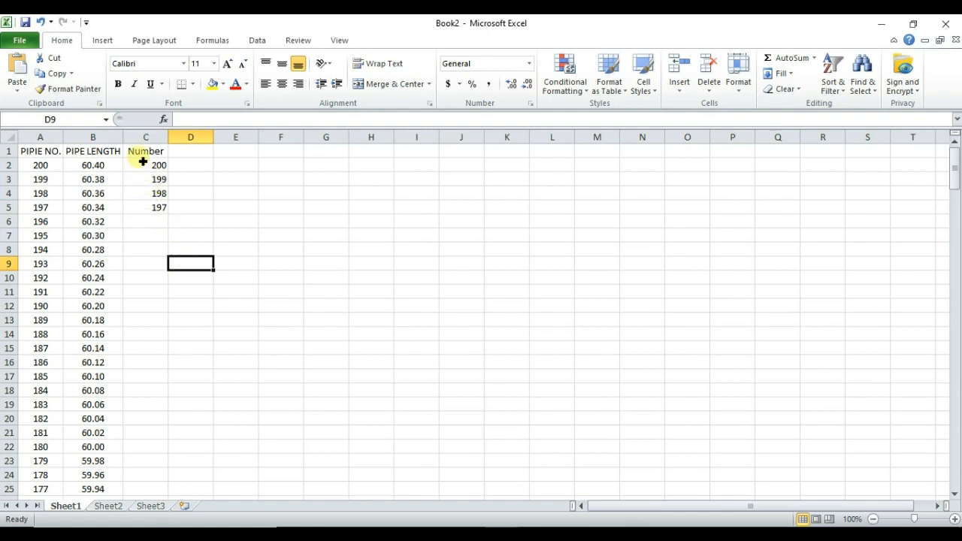
# Center the contents of the whole Number column C horizontally.
pyautogui.click(146, 137)
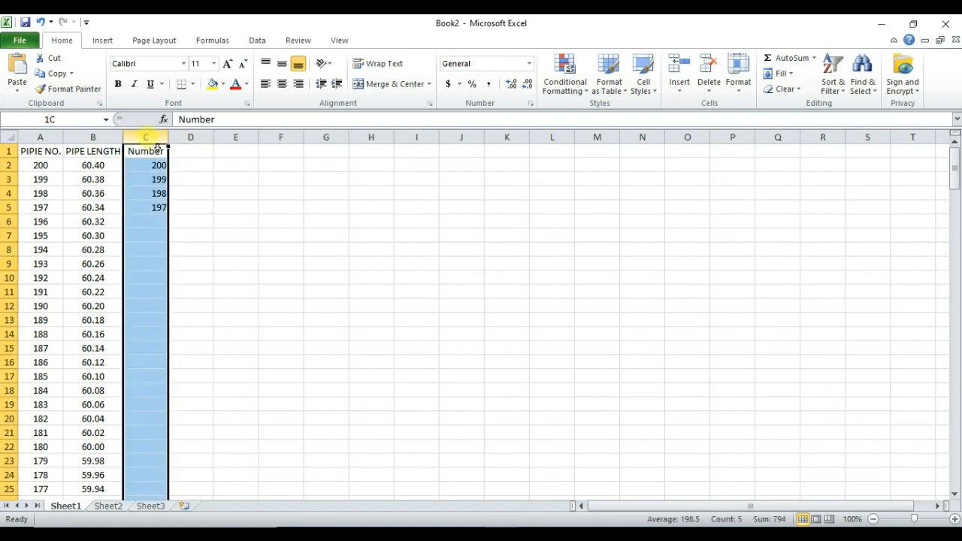
pyautogui.click(282, 84)
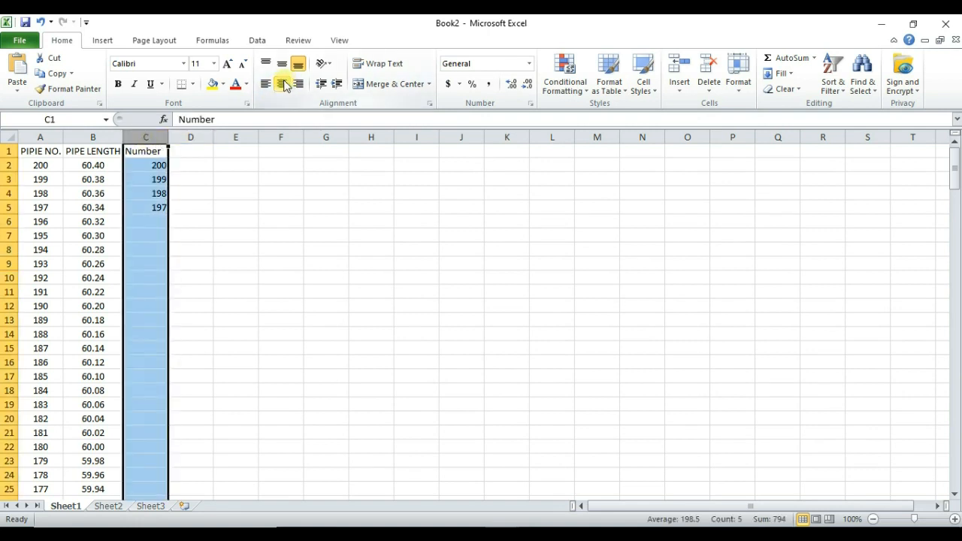
pyautogui.click(283, 84)
pyautogui.click(157, 250)
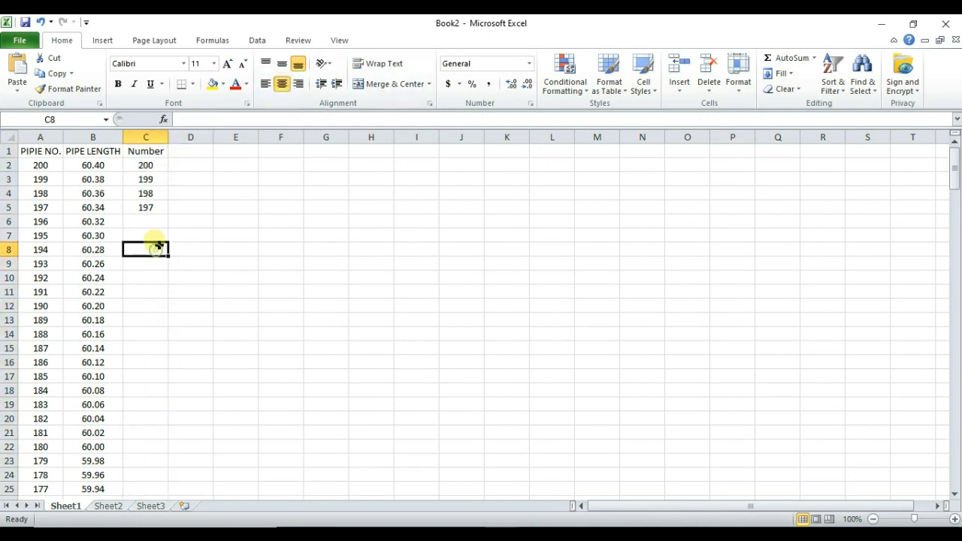
# Fill the descending series from C2:C5 down column C alongside all pipes and check it to the last row.
pyautogui.moveTo(145, 170); pyautogui.dragTo(153, 208)
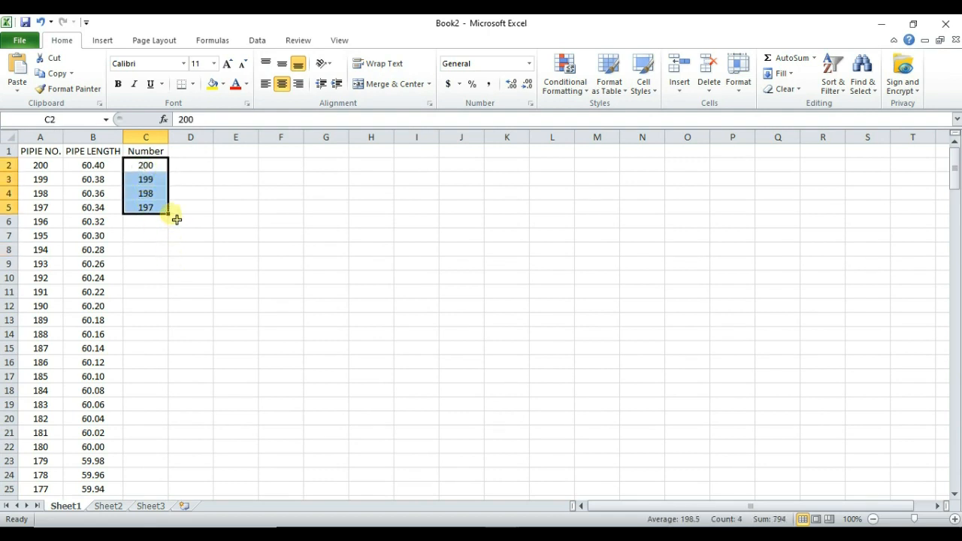
pyautogui.doubleClick(170, 214)
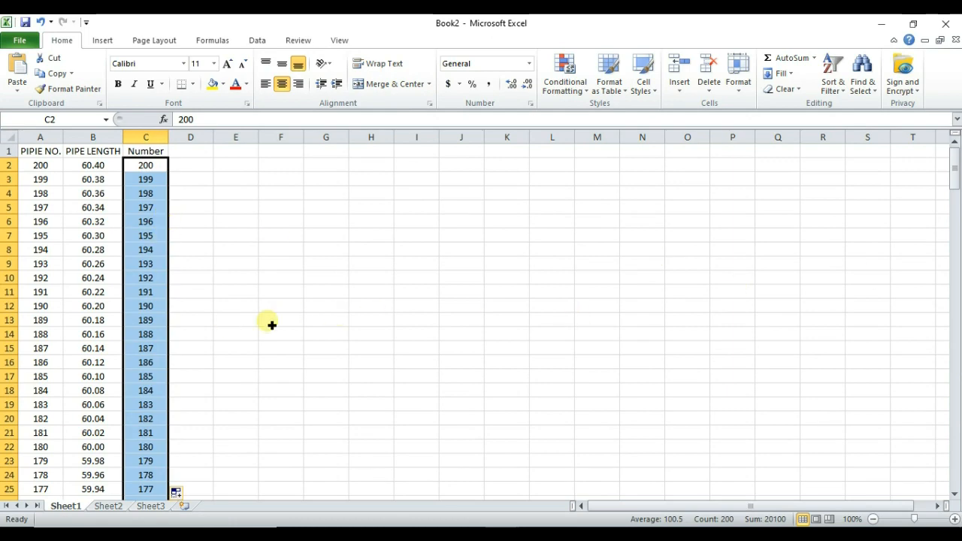
pyautogui.moveTo(956, 186); pyautogui.dragTo(955, 481)
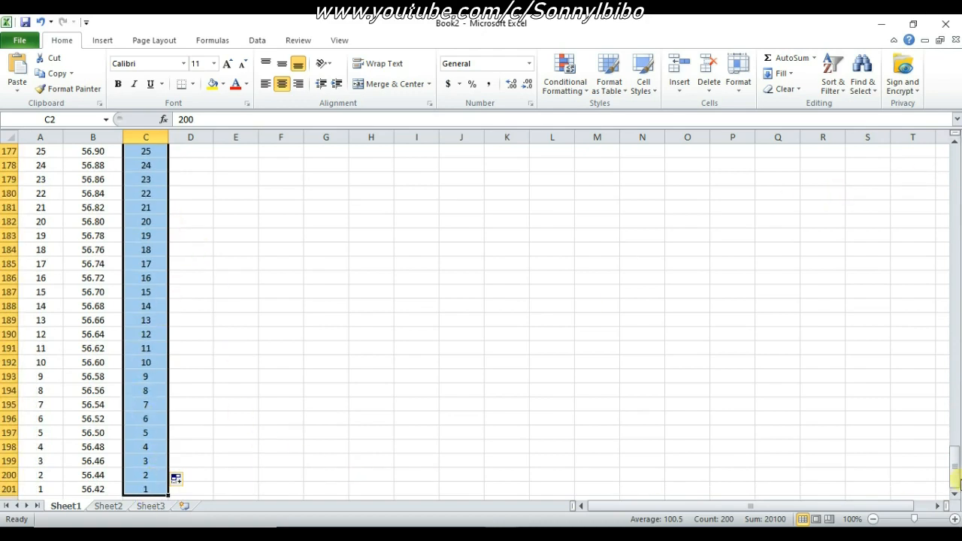
pyautogui.moveTo(952, 479); pyautogui.dragTo(953, 151)
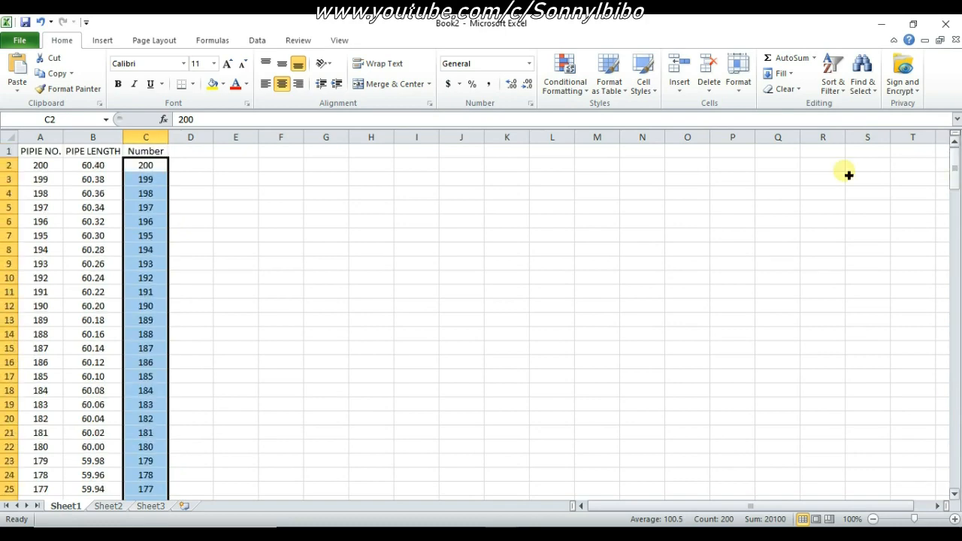
pyautogui.click(149, 151)
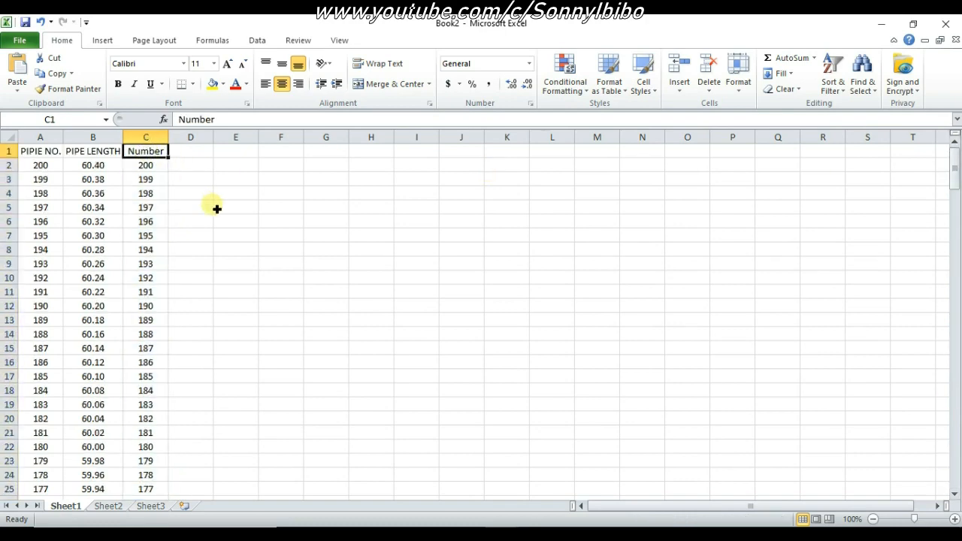
# Add the headings ISEVEN in cell D1 and ISODD in cell E1.
pyautogui.click(187, 157)
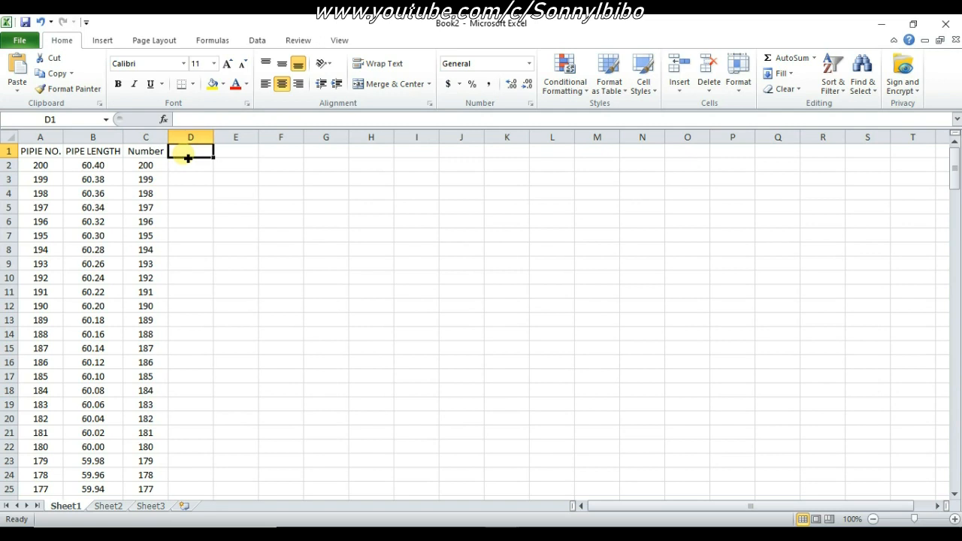
pyautogui.write('IS')
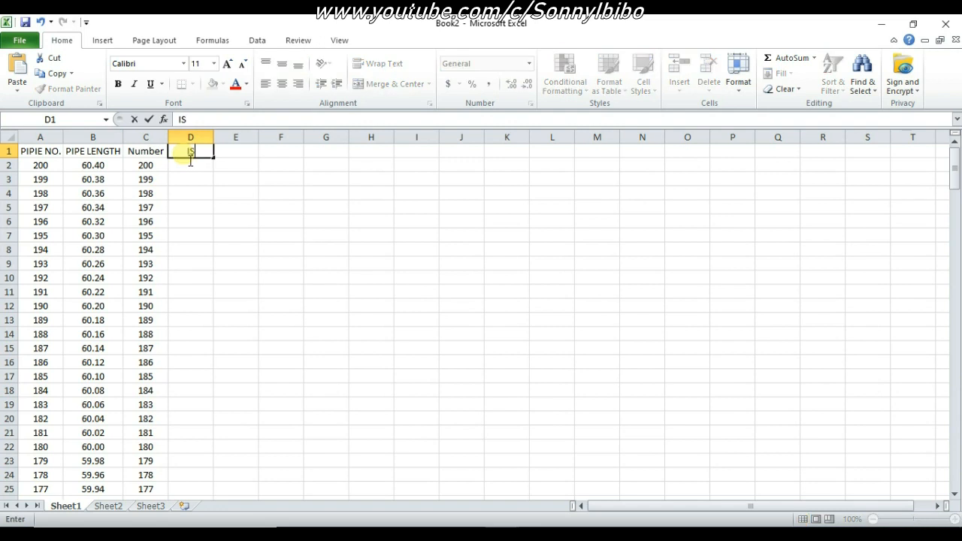
pyautogui.write('EVEN')
pyautogui.click(236, 154)
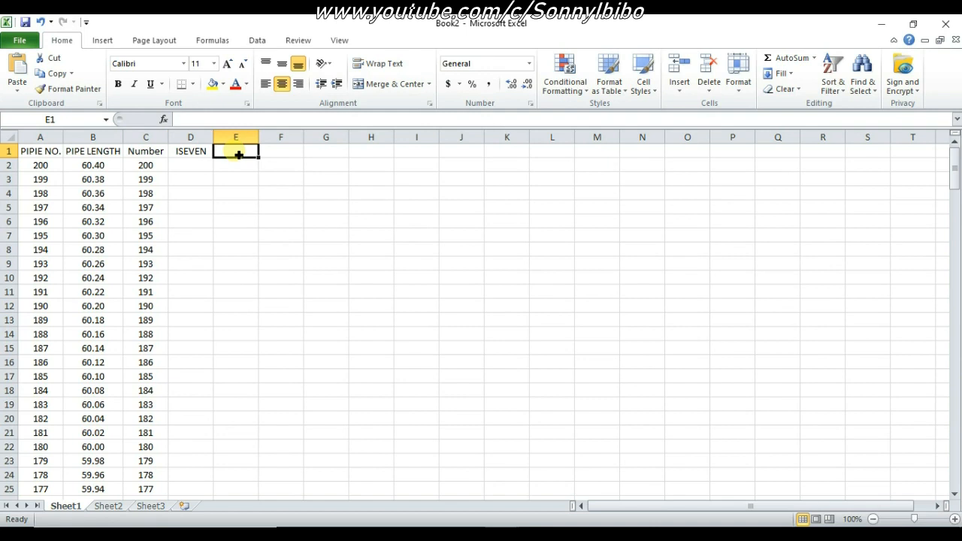
pyautogui.write('IS')
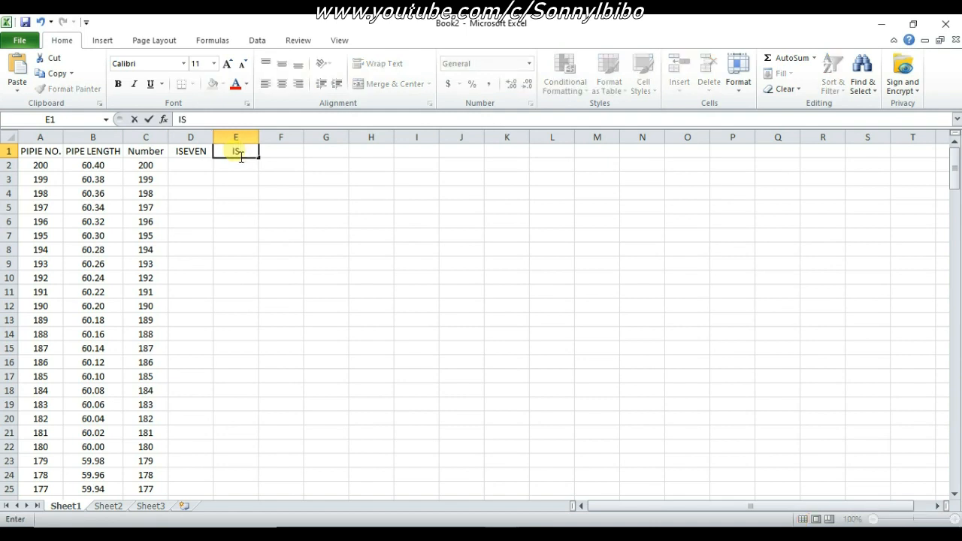
pyautogui.write('ODD')
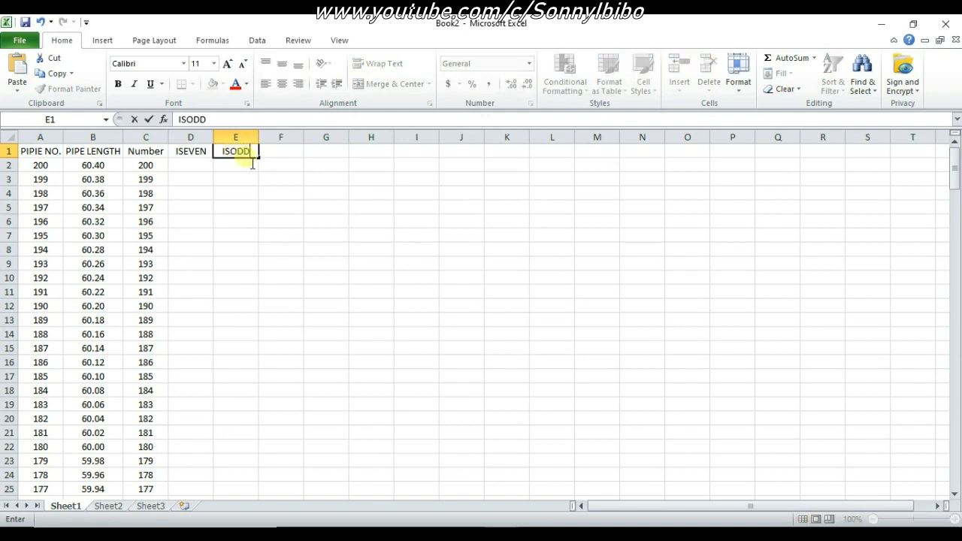
pyautogui.click(253, 166)
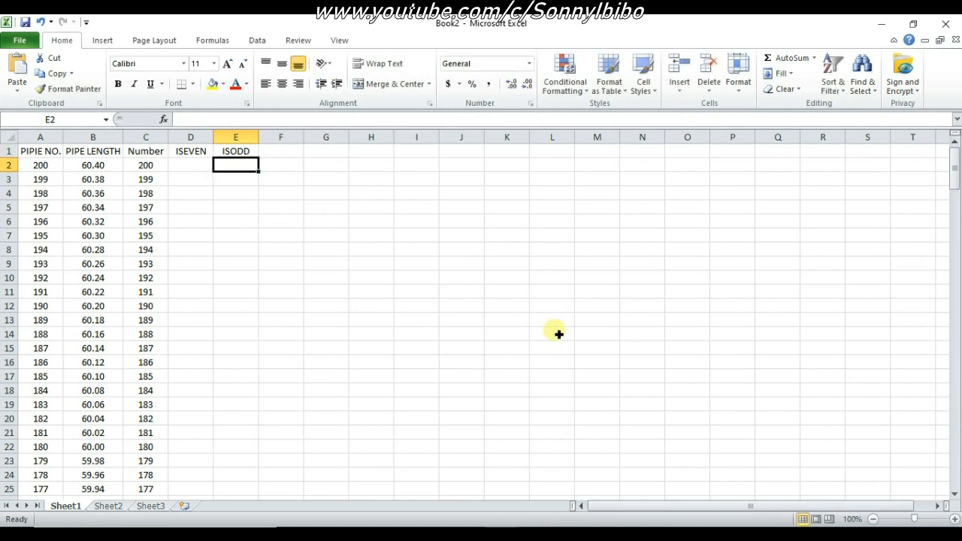
# Make the headings in A1:E1 bold and select the first cell under ISEVEN.
pyautogui.moveTo(30, 154); pyautogui.dragTo(227, 152)
pyautogui.click(117, 83)
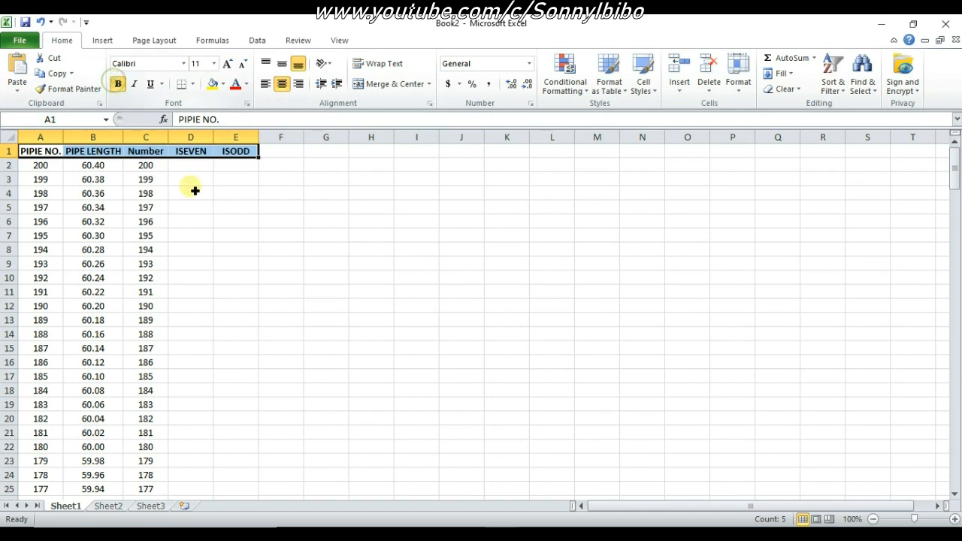
pyautogui.click(279, 206)
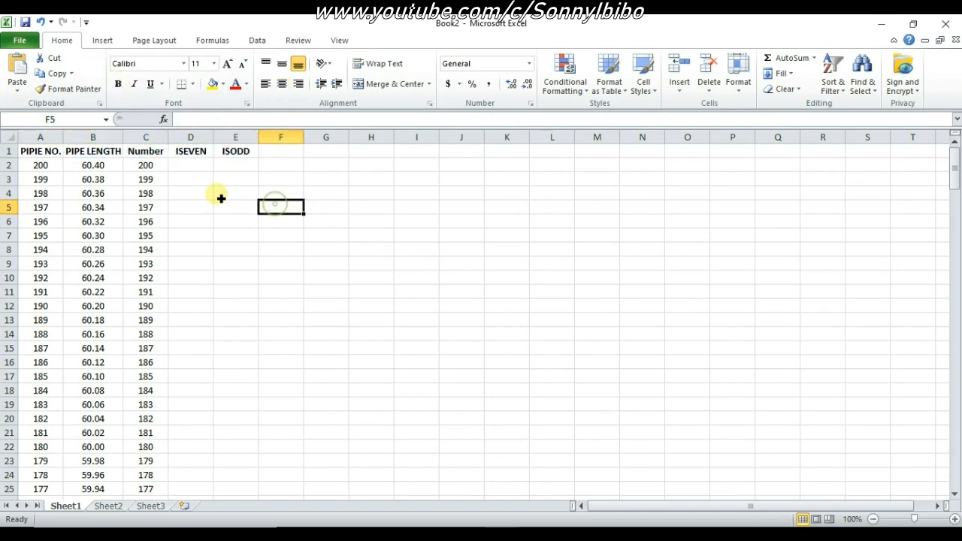
pyautogui.click(193, 170)
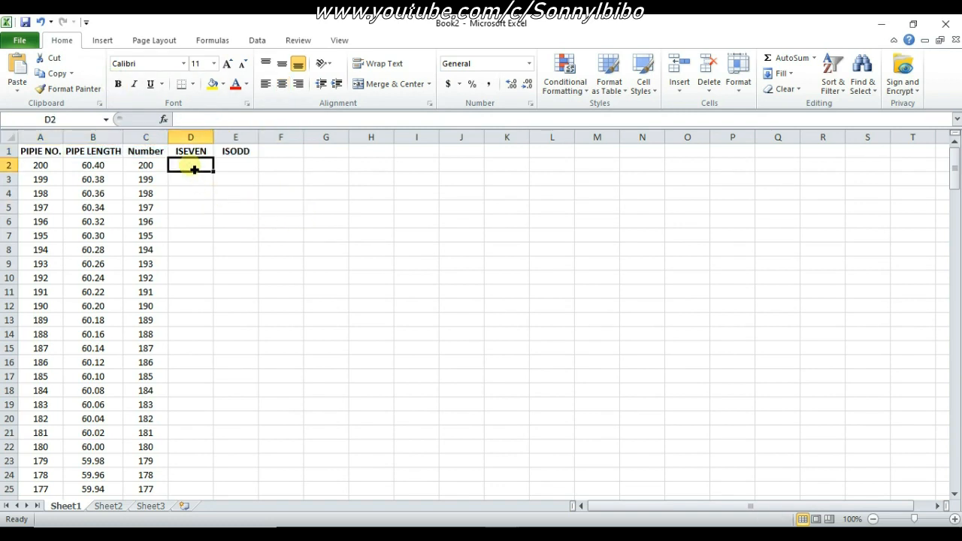
# Enter the formula =ISEVEN(C2) in cell D2 to test the first number.
pyautogui.click(198, 123)
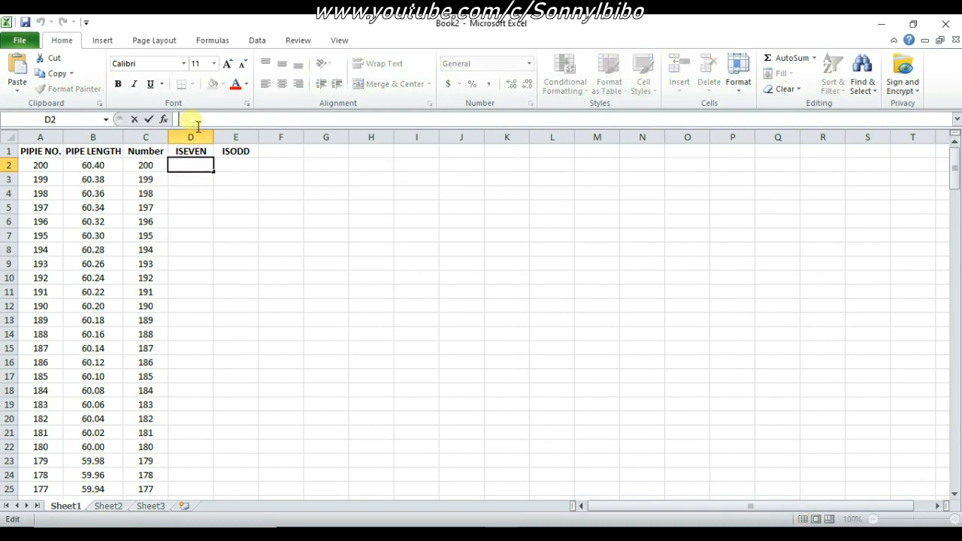
pyautogui.write('=')
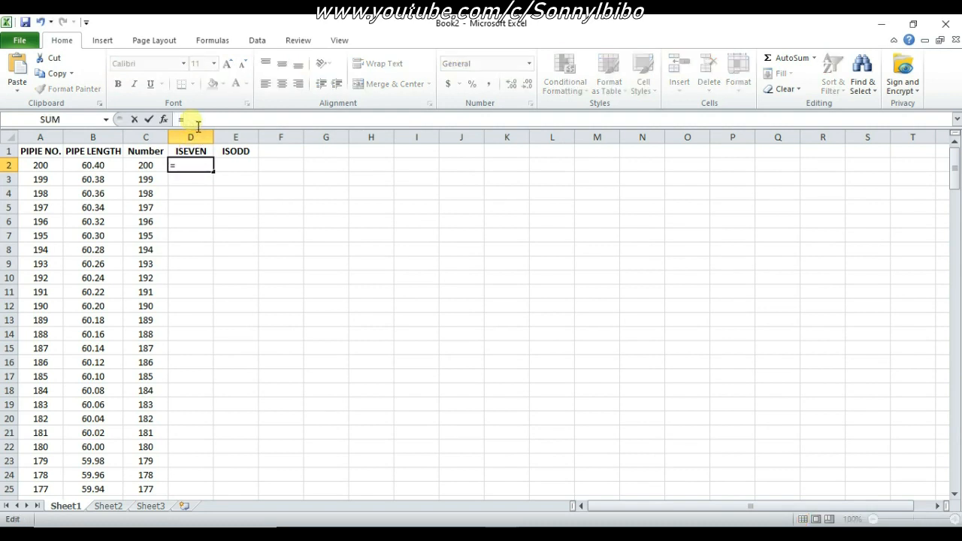
pyautogui.write('IS')
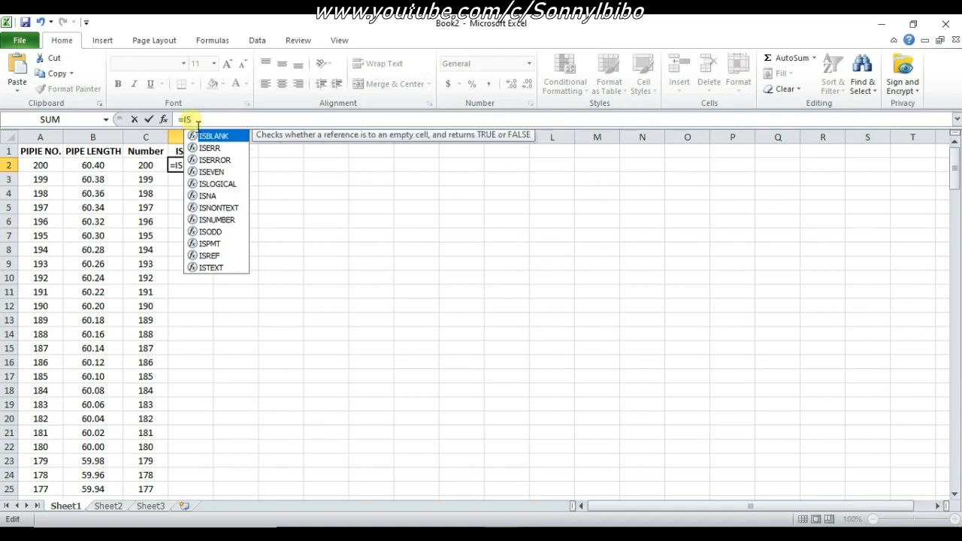
pyautogui.write('EVE')
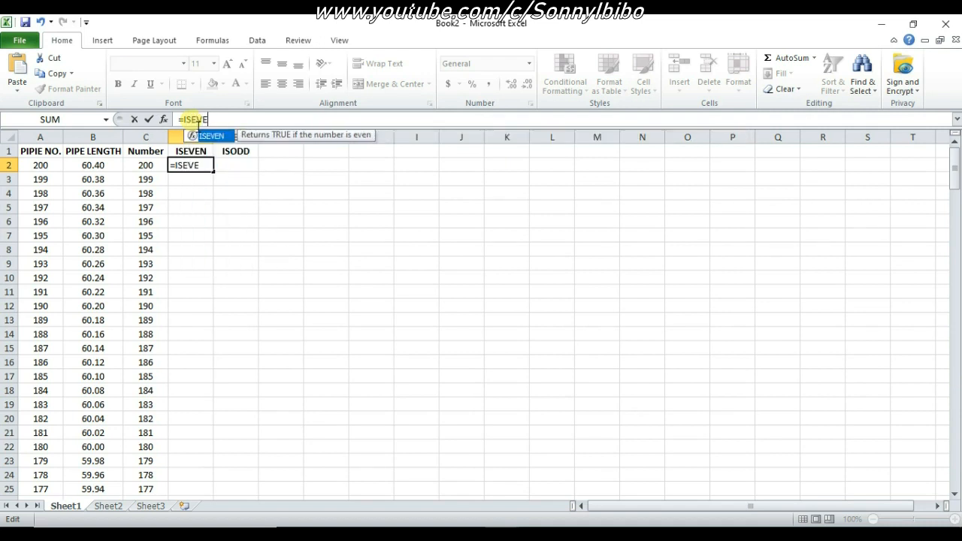
pyautogui.press('Tab')
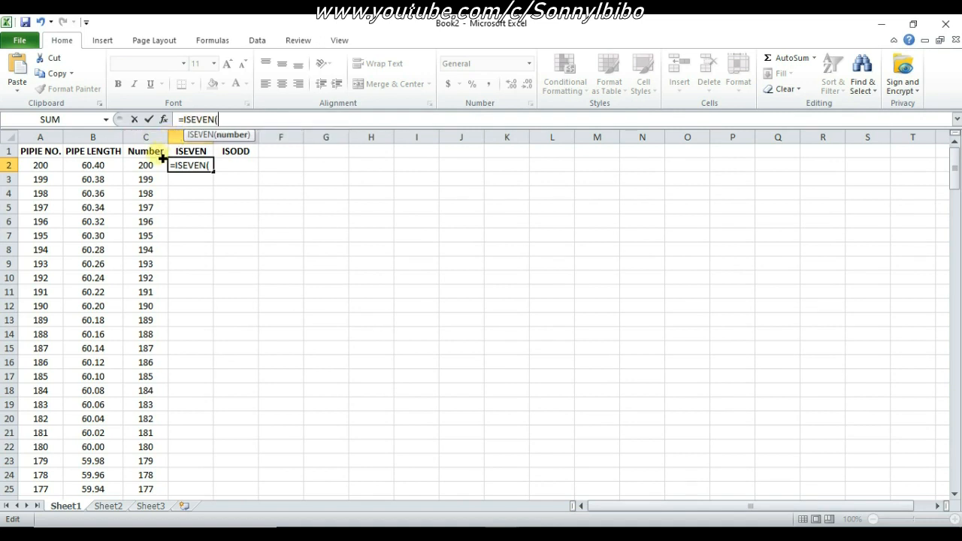
pyautogui.click(150, 170)
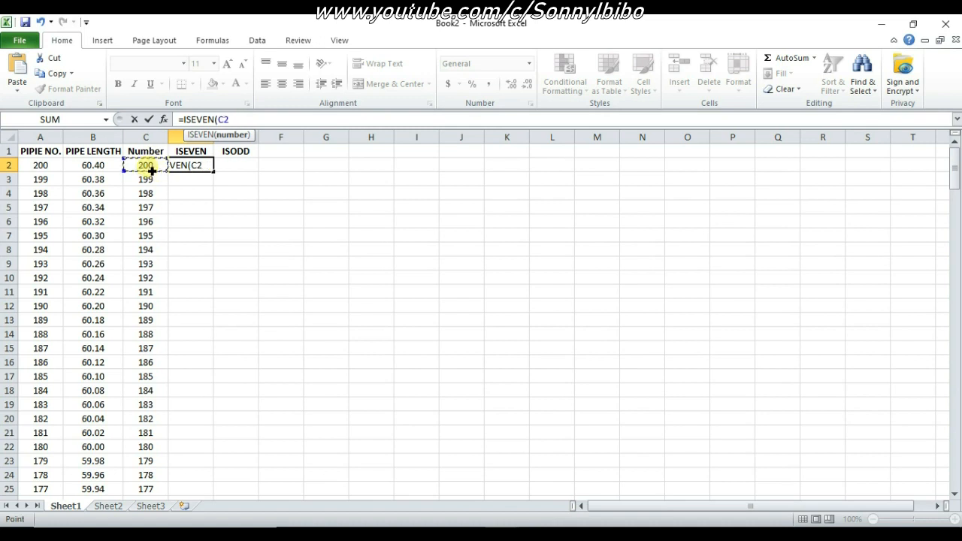
pyautogui.write(')')
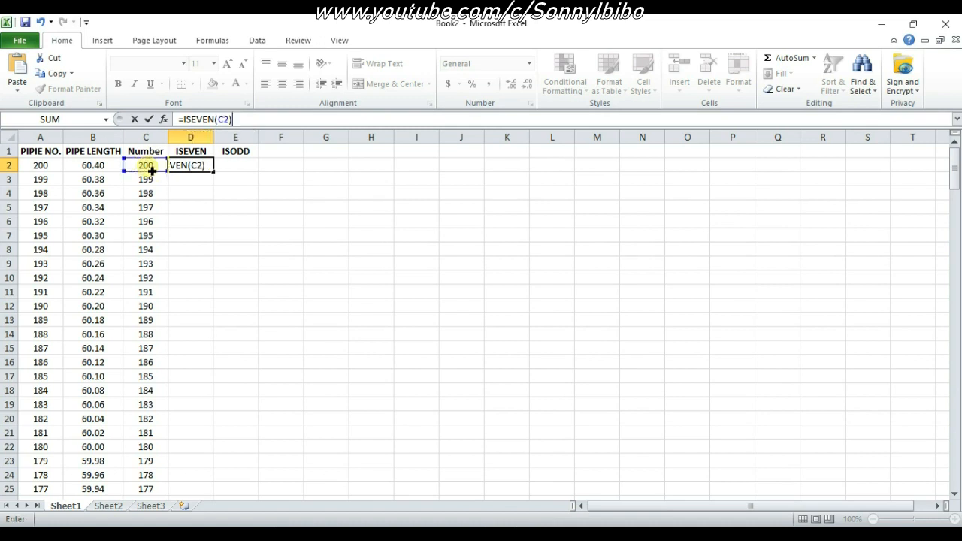
pyautogui.press('Return')
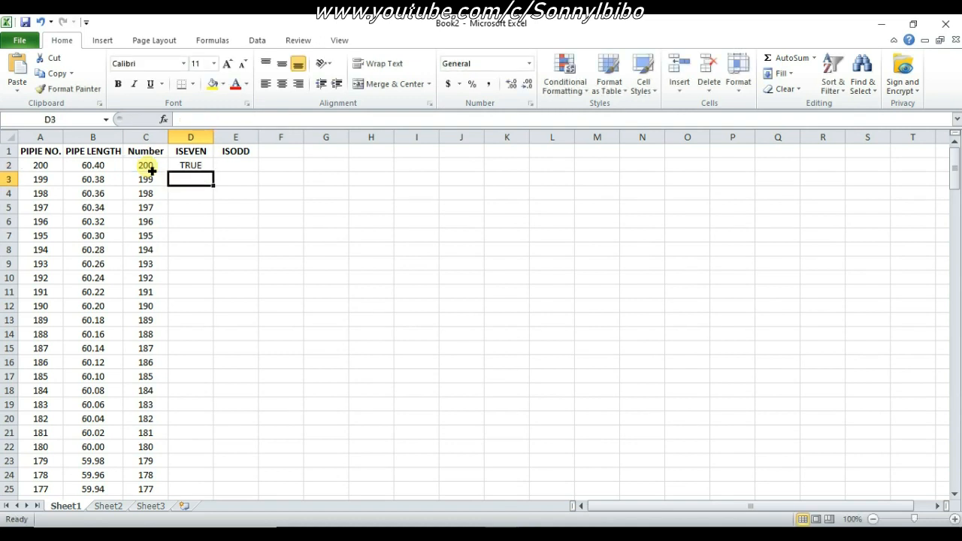
# Fill the ISEVEN formula from D2 down column D alongside all pipes and check rows 2 and 3.
pyautogui.click(199, 168)
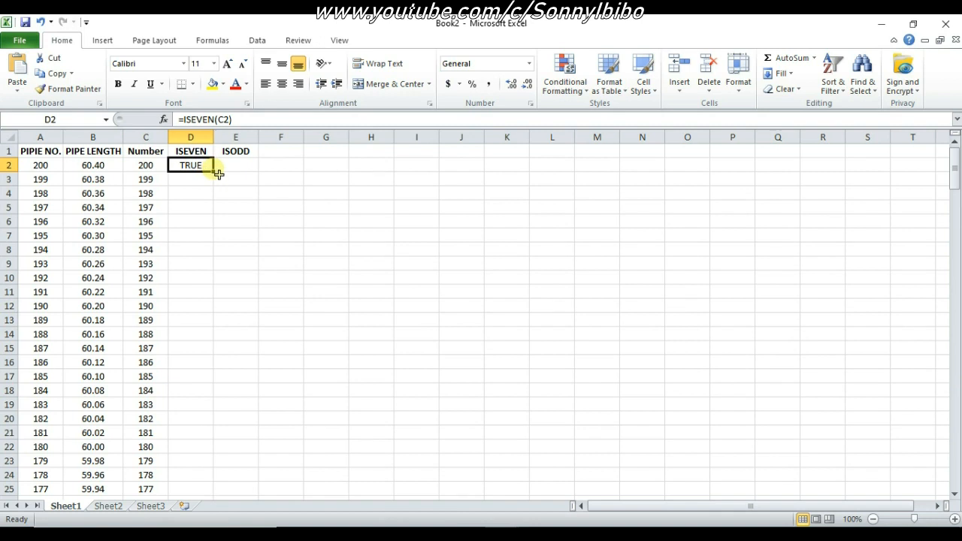
pyautogui.doubleClick(218, 174)
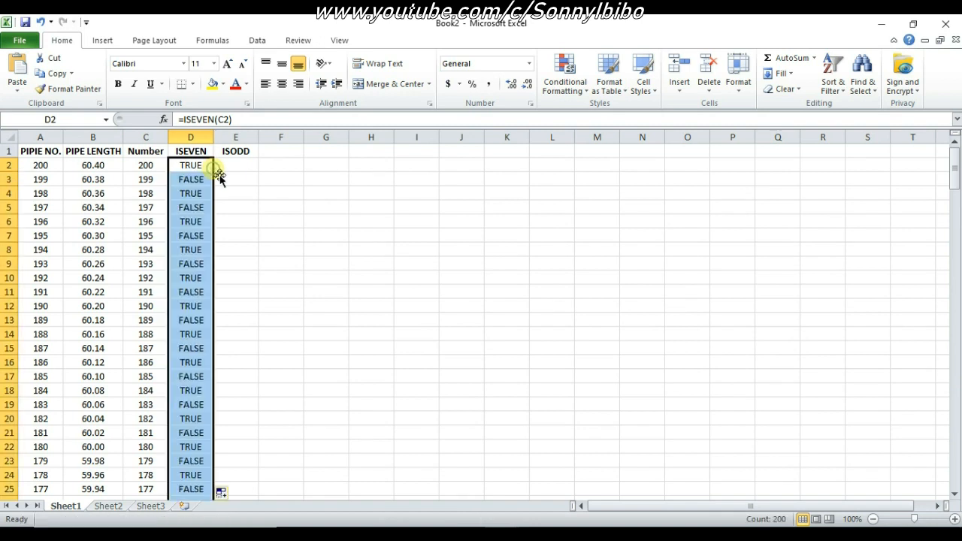
pyautogui.click(204, 220)
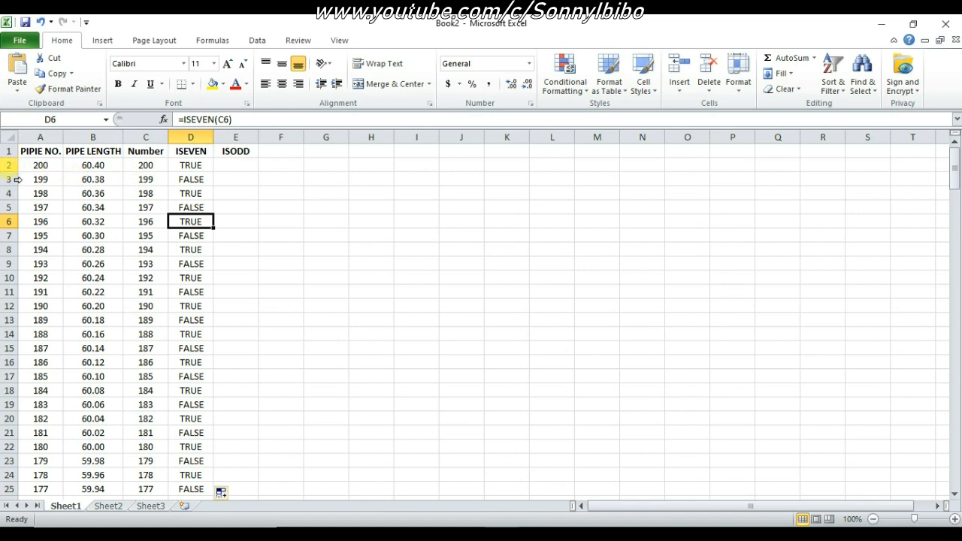
pyautogui.click(11, 164)
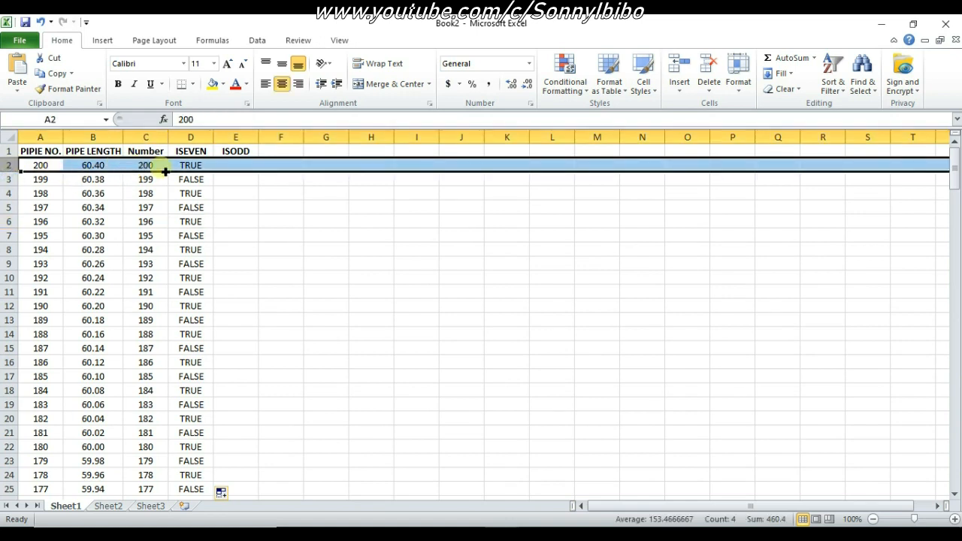
pyautogui.click(11, 180)
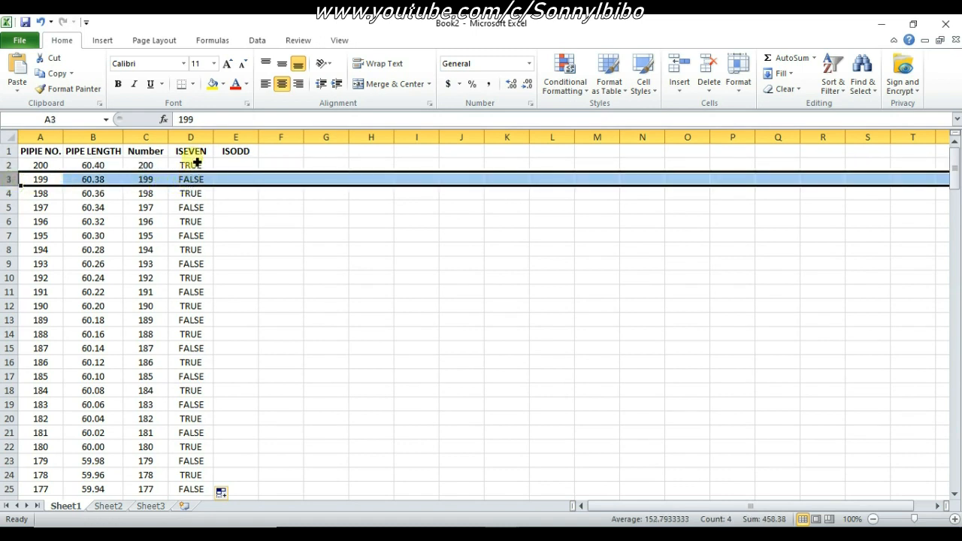
# Enter the formula =ISODD(C2) in cell E2 under the ISODD heading.
pyautogui.click(232, 166)
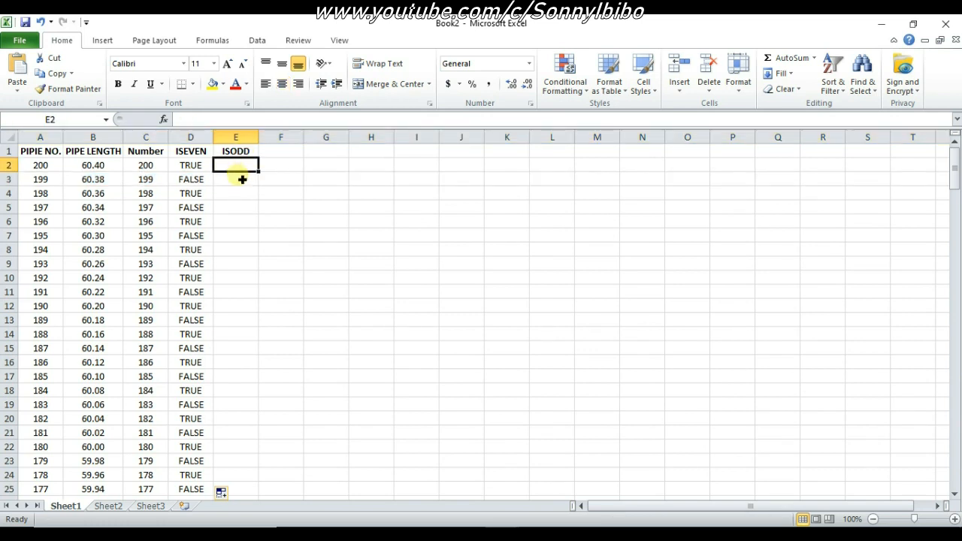
pyautogui.click(235, 120)
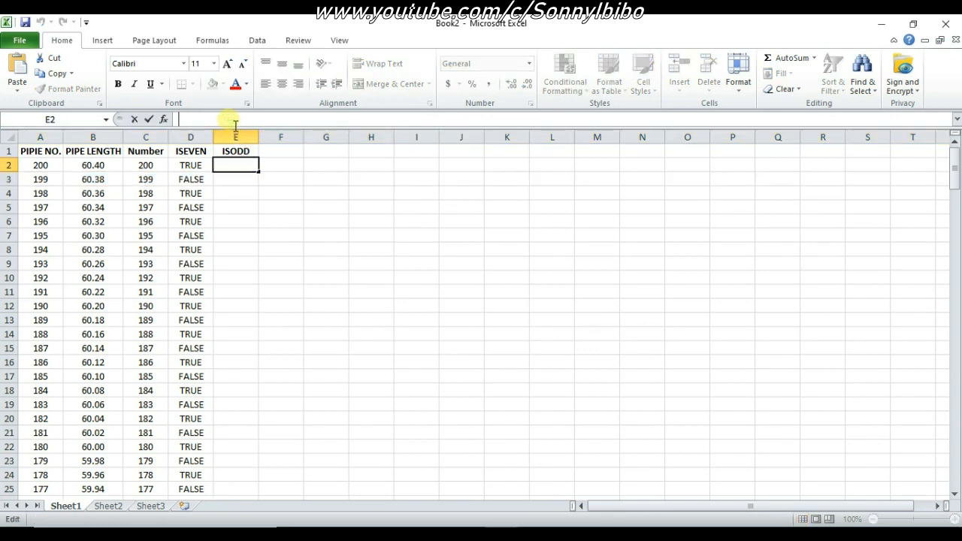
pyautogui.write('=')
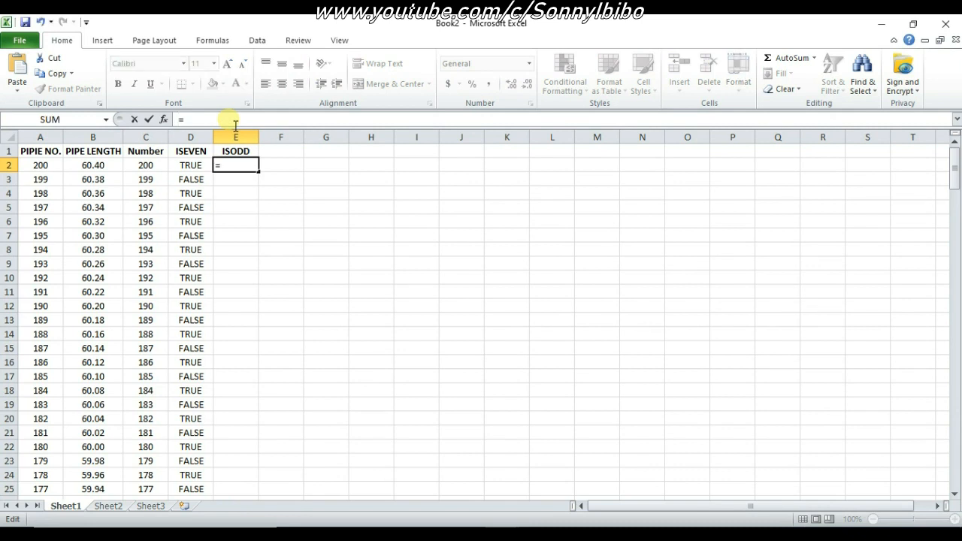
pyautogui.write('ISODD')
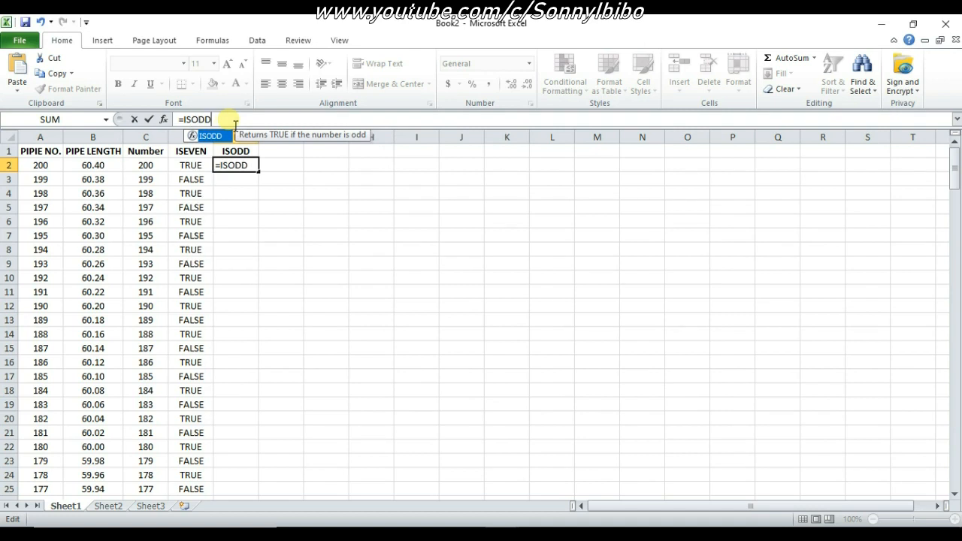
pyautogui.write('(')
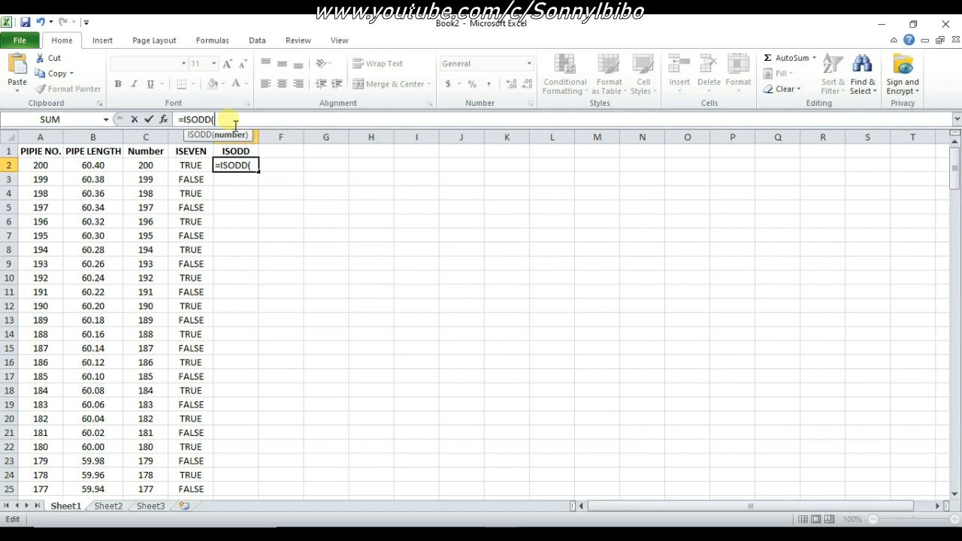
pyautogui.click(153, 171)
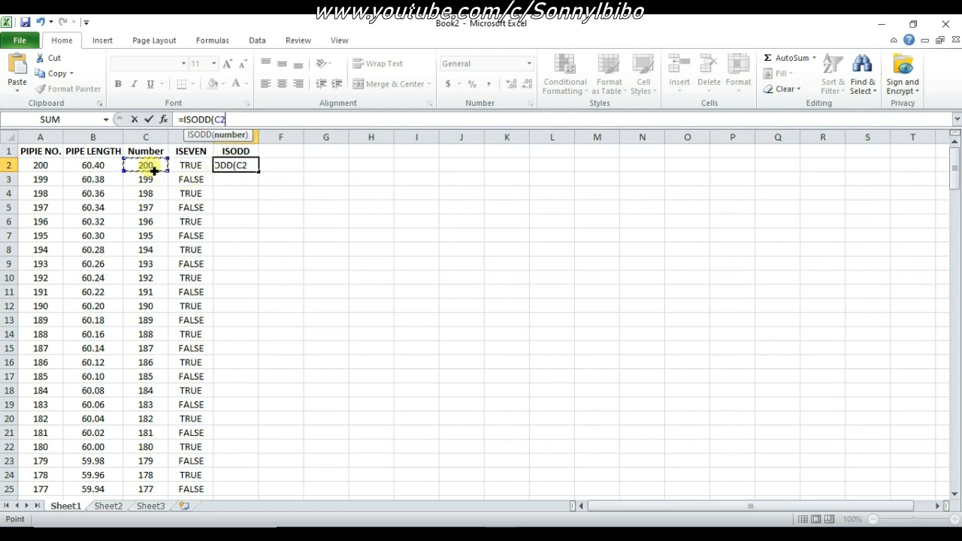
pyautogui.write(')')
pyautogui.press('Return')
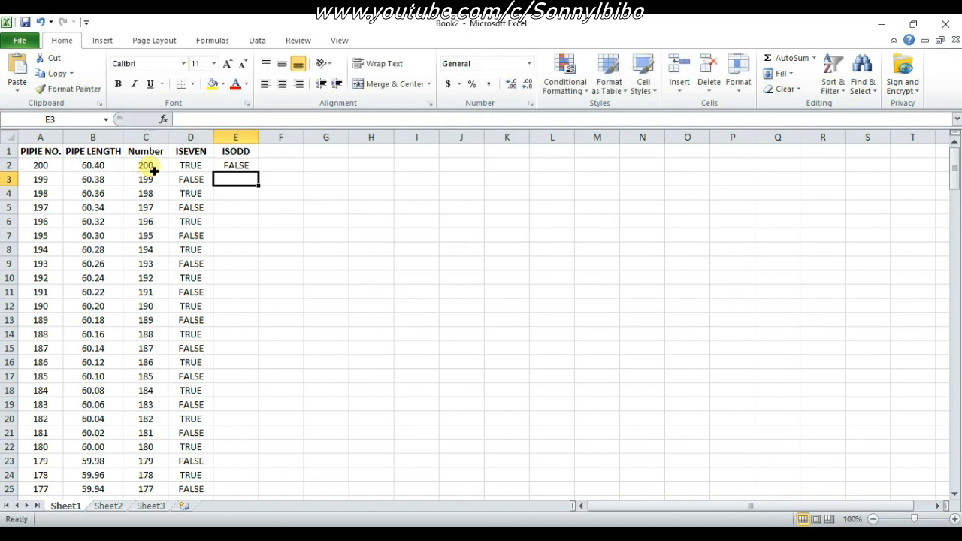
# Fill the ISODD formula from E2 down column E alongside all pipes and check the table to its last row.
pyautogui.click(225, 164)
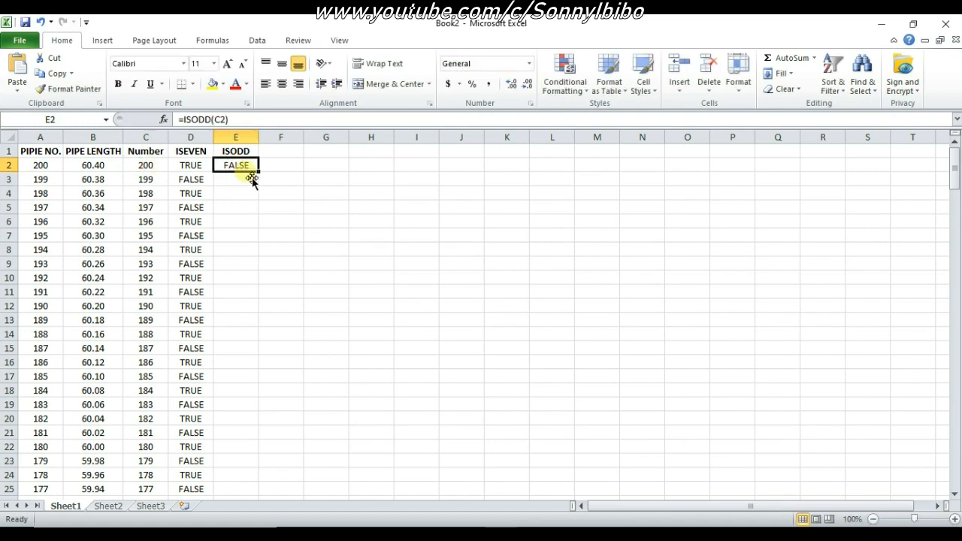
pyautogui.doubleClick(259, 172)
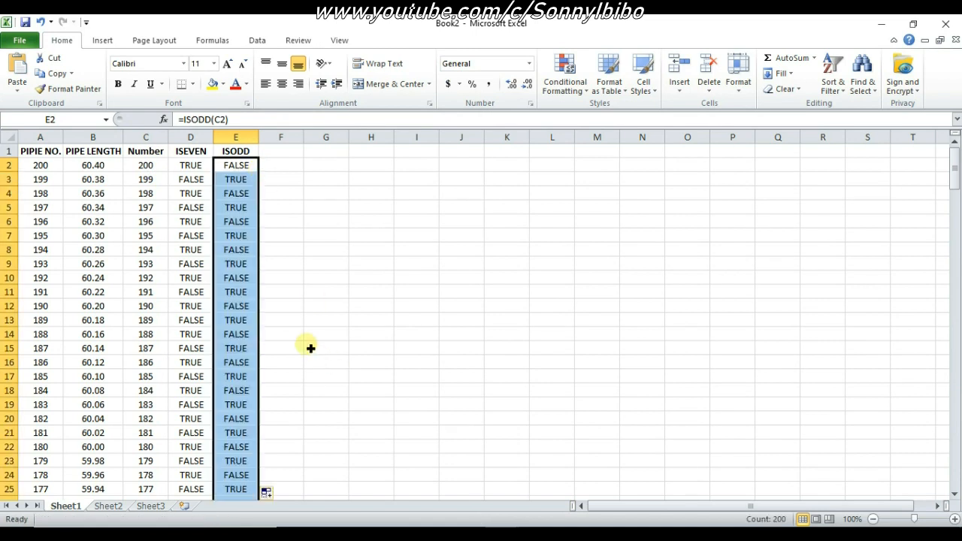
pyautogui.click(233, 208)
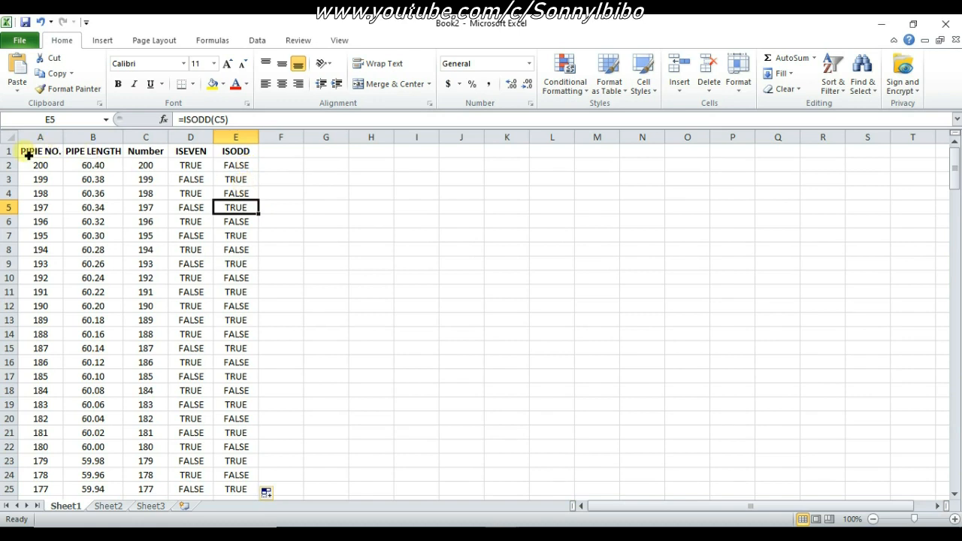
pyautogui.moveTo(28, 155); pyautogui.dragTo(235, 151)
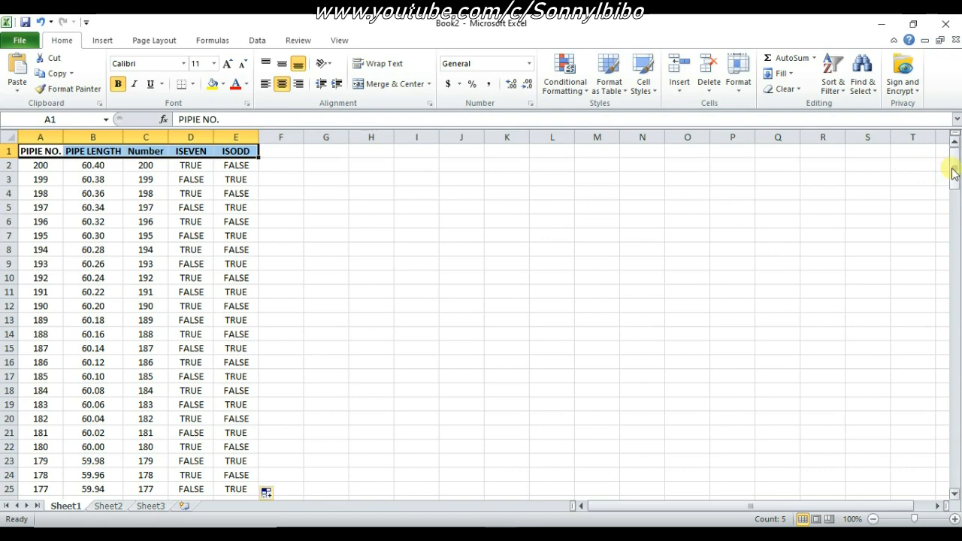
pyautogui.moveTo(953, 172); pyautogui.dragTo(956, 483)
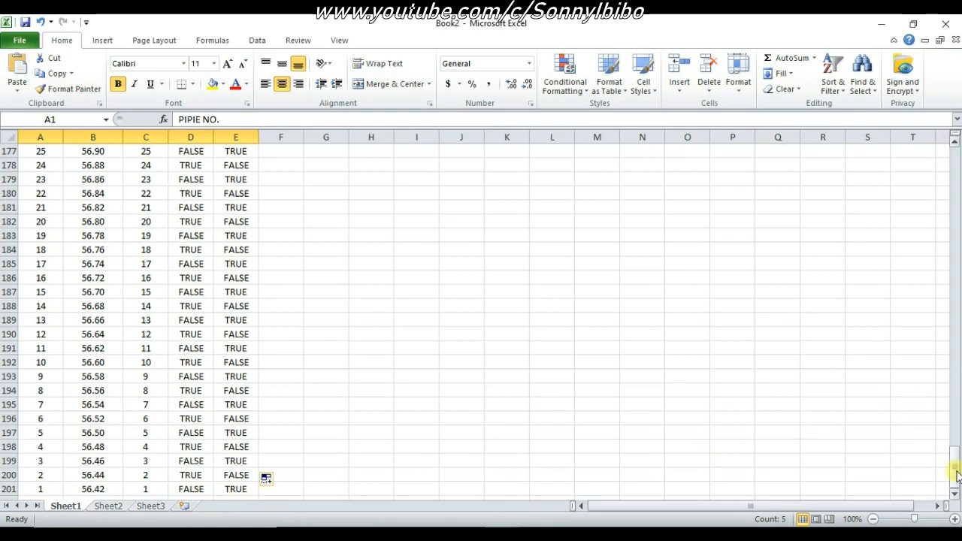
pyautogui.moveTo(954, 470); pyautogui.dragTo(937, 150)
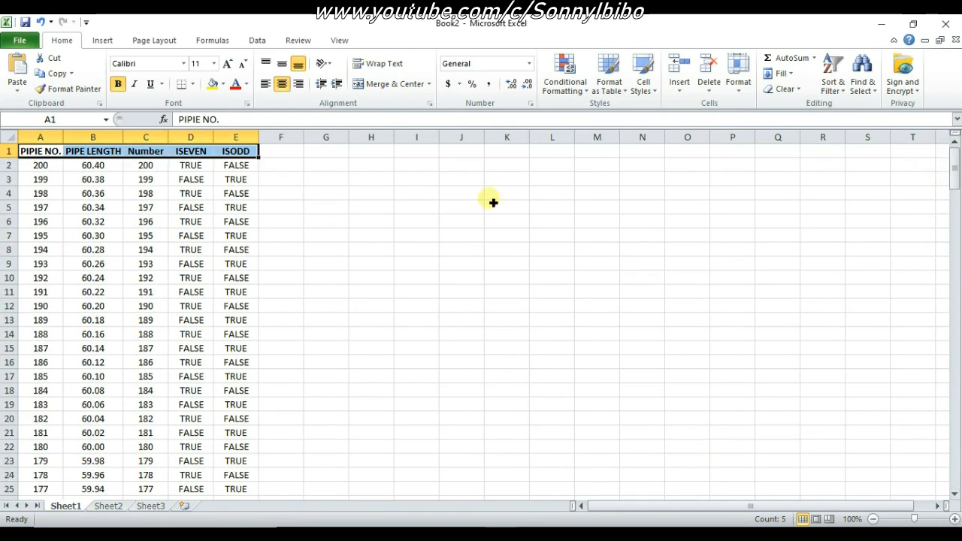
pyautogui.click(311, 196)
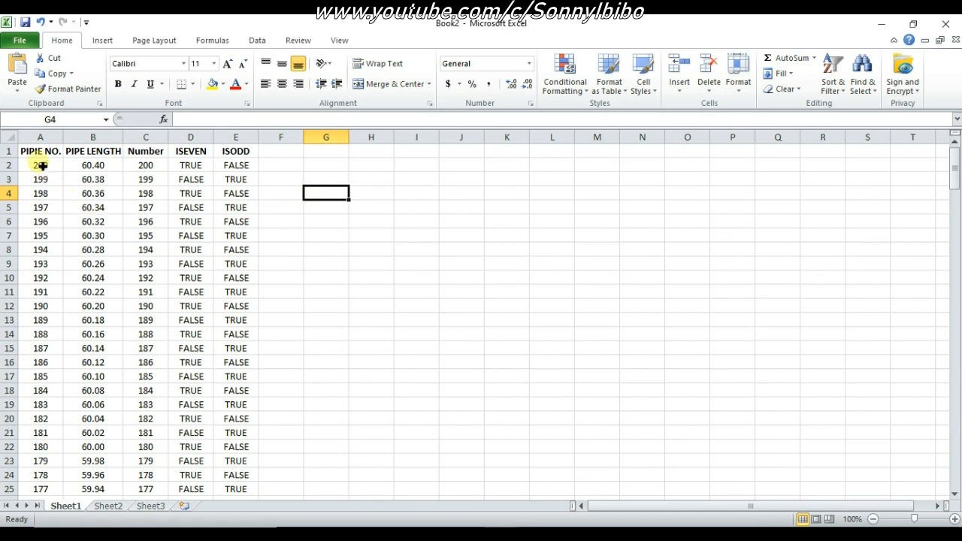
# Add filters to the headings in A1:E1.
pyautogui.moveTo(28, 157); pyautogui.dragTo(239, 154)
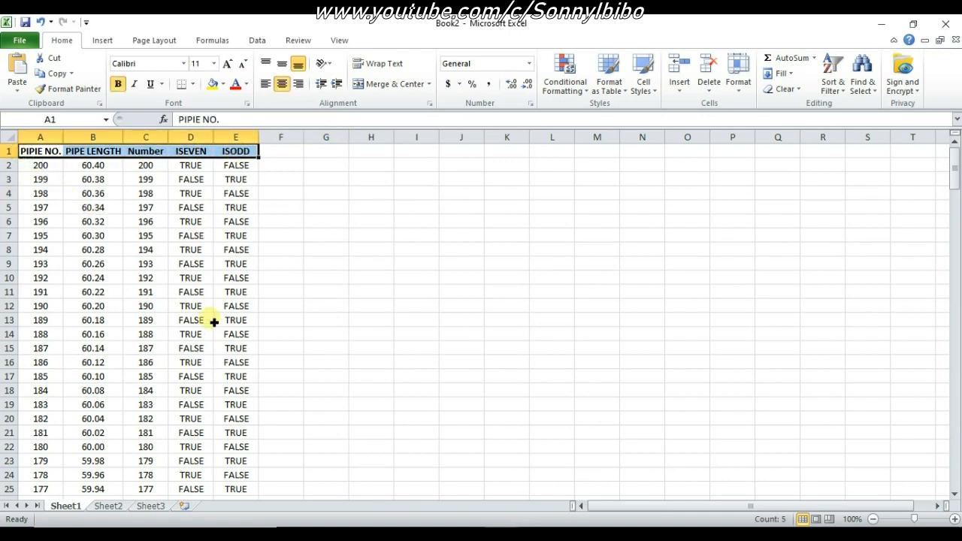
pyautogui.click(846, 95)
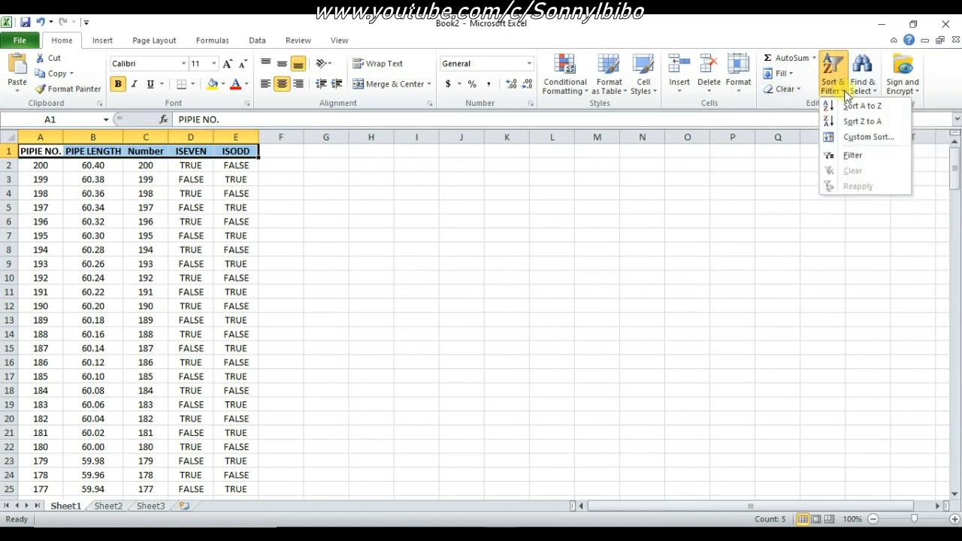
pyautogui.click(855, 155)
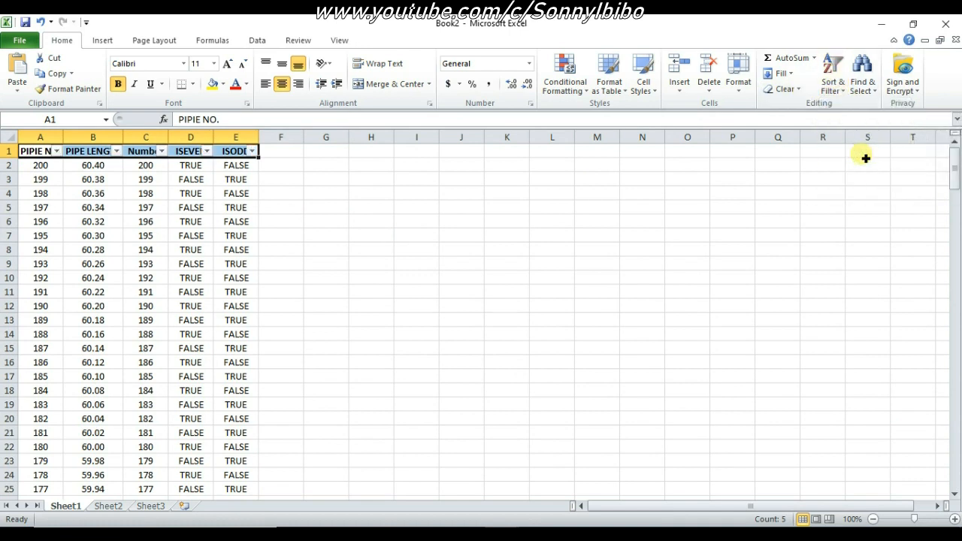
# AutoFit the widths of columns A to E so the full headings show beside their filter arrows, and deselect the headings.
pyautogui.doubleClick(259, 138)
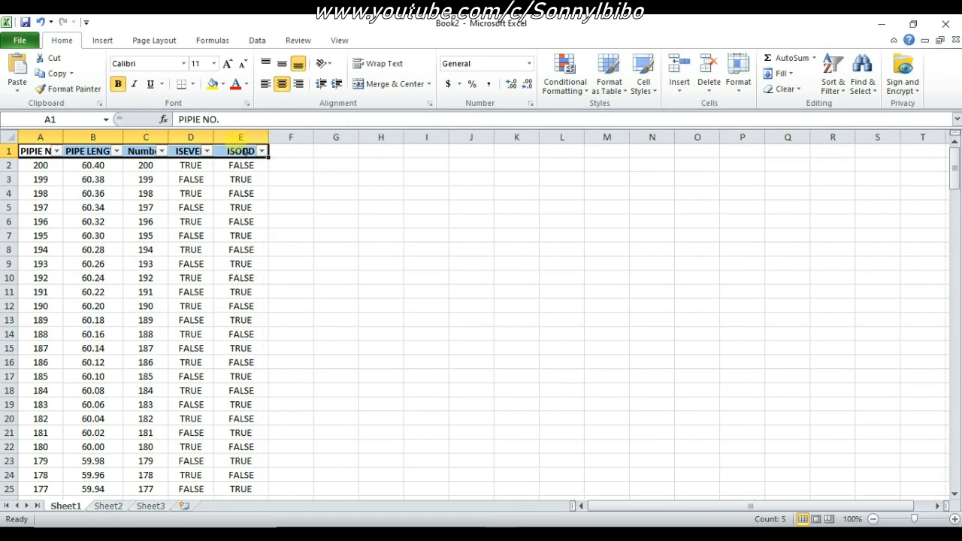
pyautogui.doubleClick(213, 138)
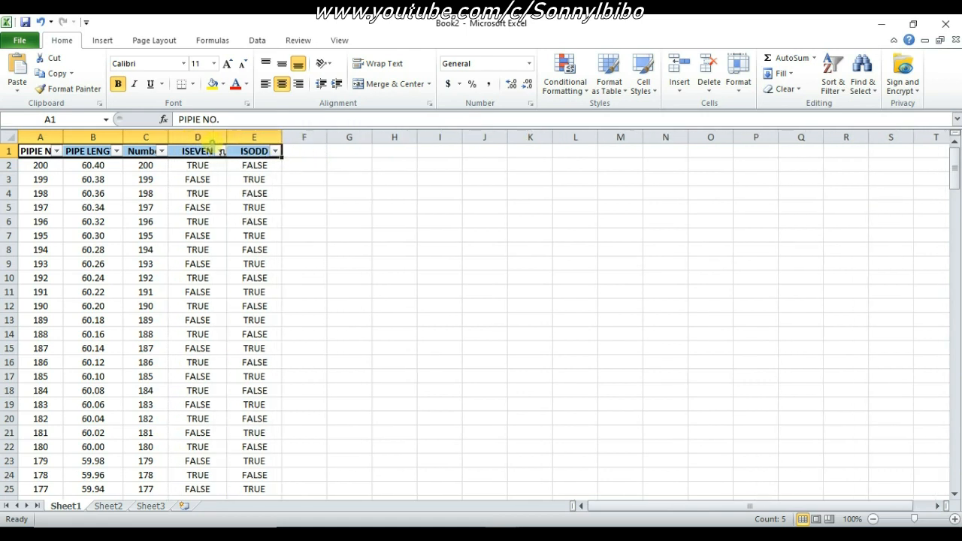
pyautogui.doubleClick(169, 138)
pyautogui.doubleClick(122, 137)
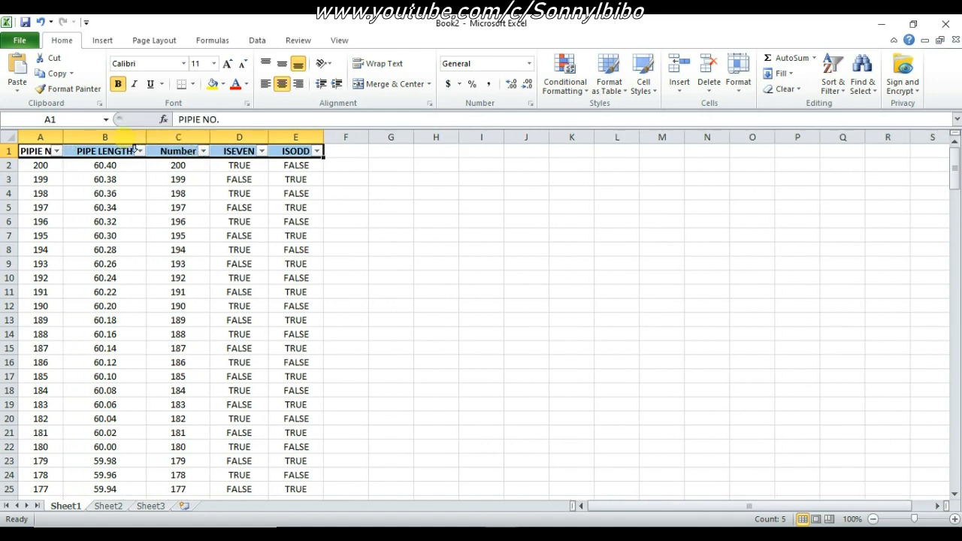
pyautogui.doubleClick(63, 138)
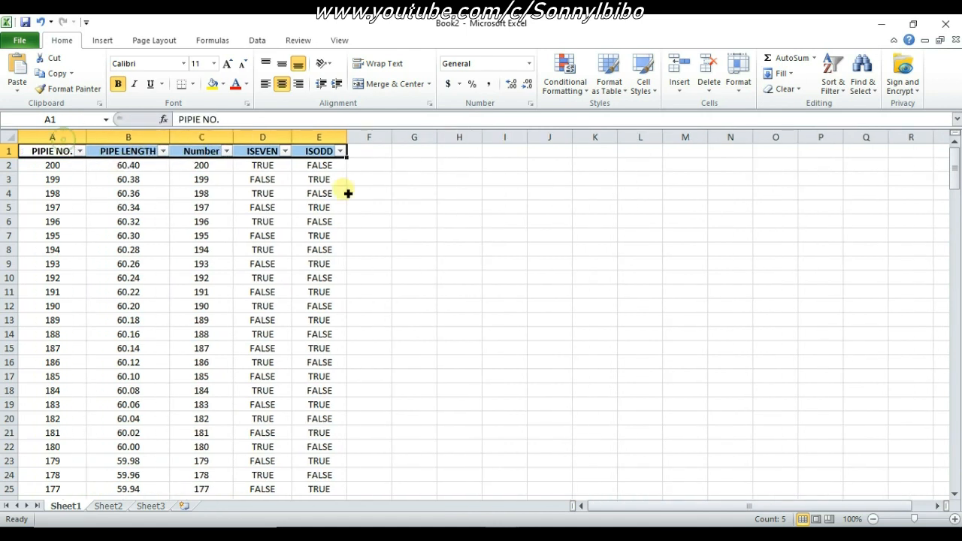
pyautogui.click(610, 197)
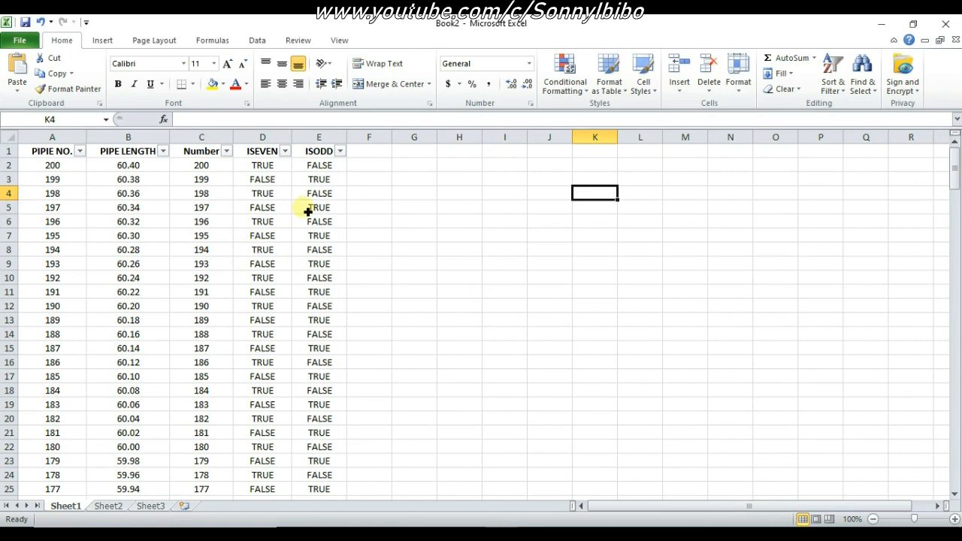
# Filter the ISEVEN column to FALSE only, leaving just the odd-numbered pipes listed.
pyautogui.click(286, 151)
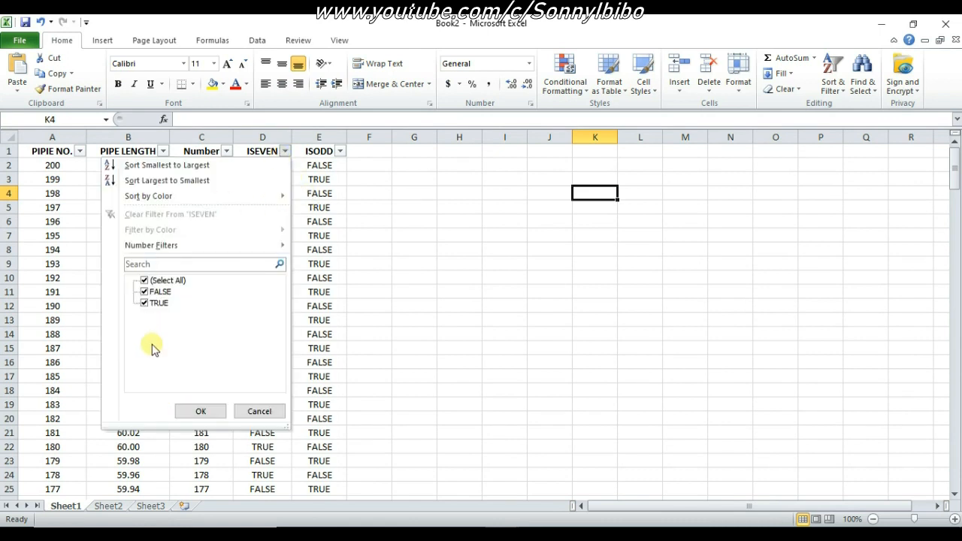
pyautogui.click(144, 303)
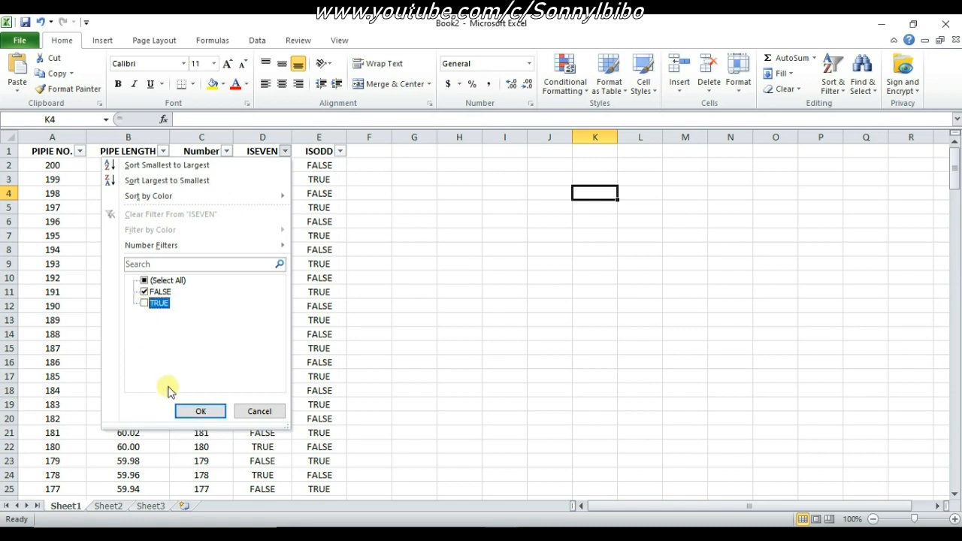
pyautogui.click(197, 412)
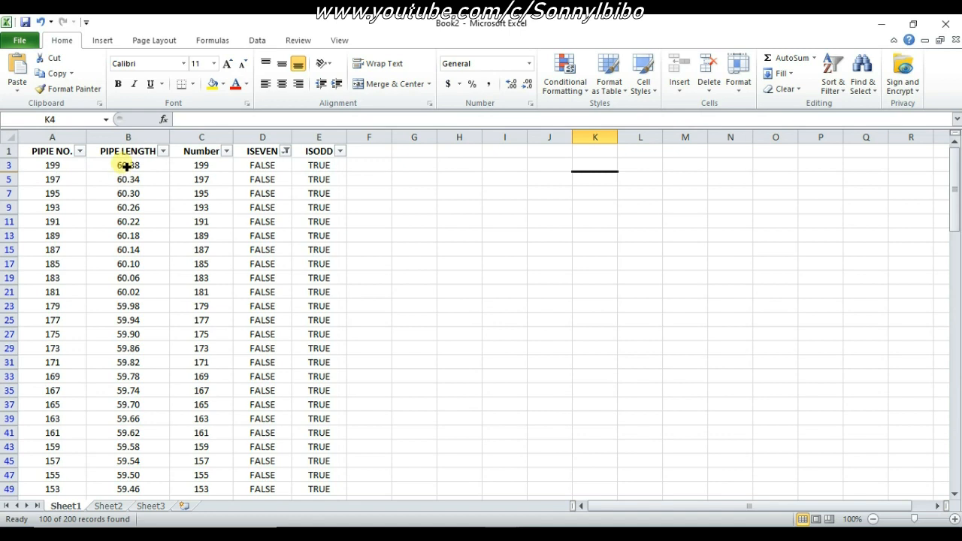
# Highlight the pipe lengths of the filtered odd-numbered pipes from B3 to B47, review them, and deselect them.
pyautogui.moveTo(126, 166); pyautogui.dragTo(155, 473)
pyautogui.scroll(-3, 159, 420)
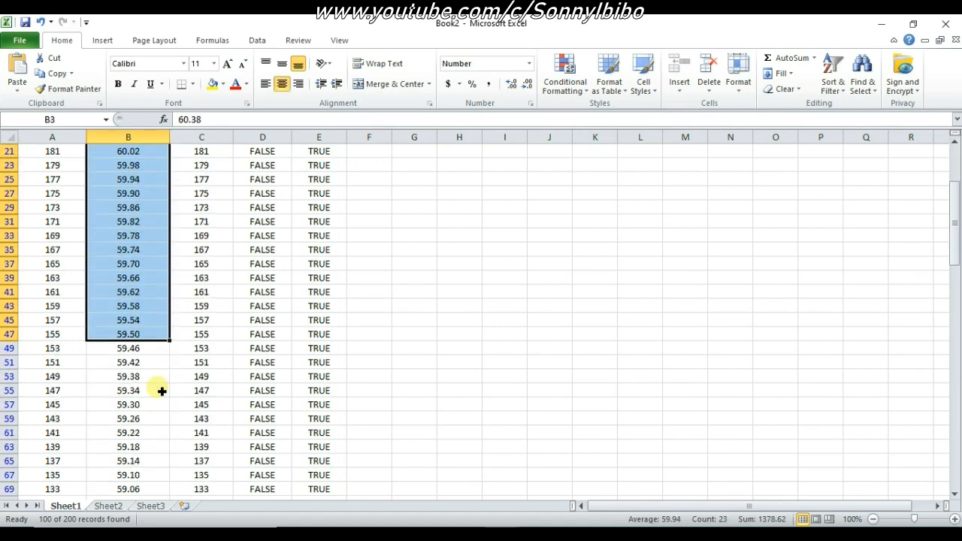
pyautogui.scroll(3, 161, 387)
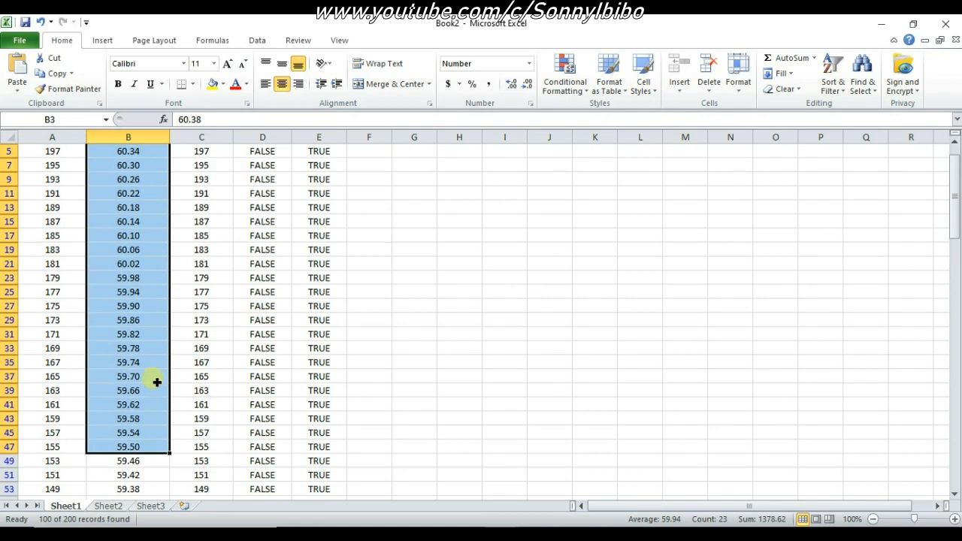
pyautogui.scroll(1, 124, 264)
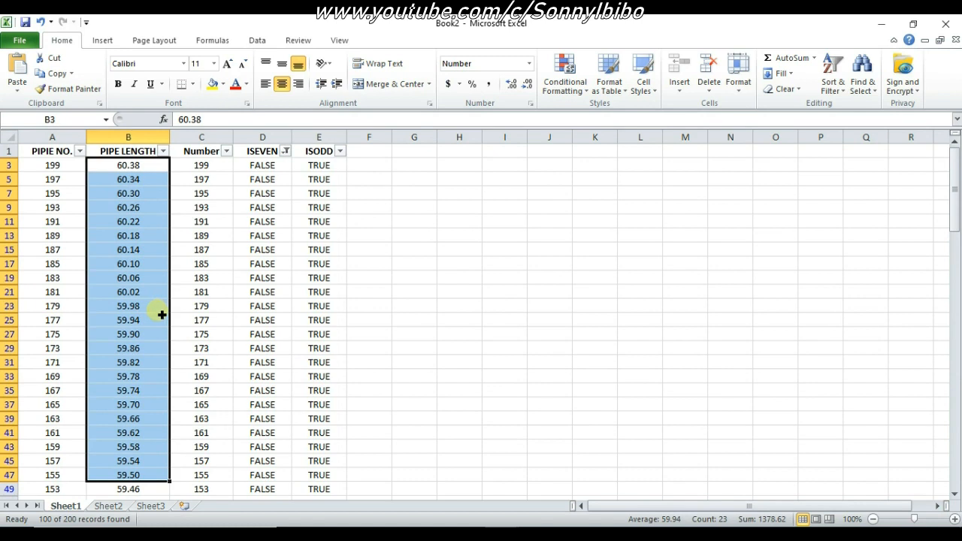
pyautogui.click(477, 280)
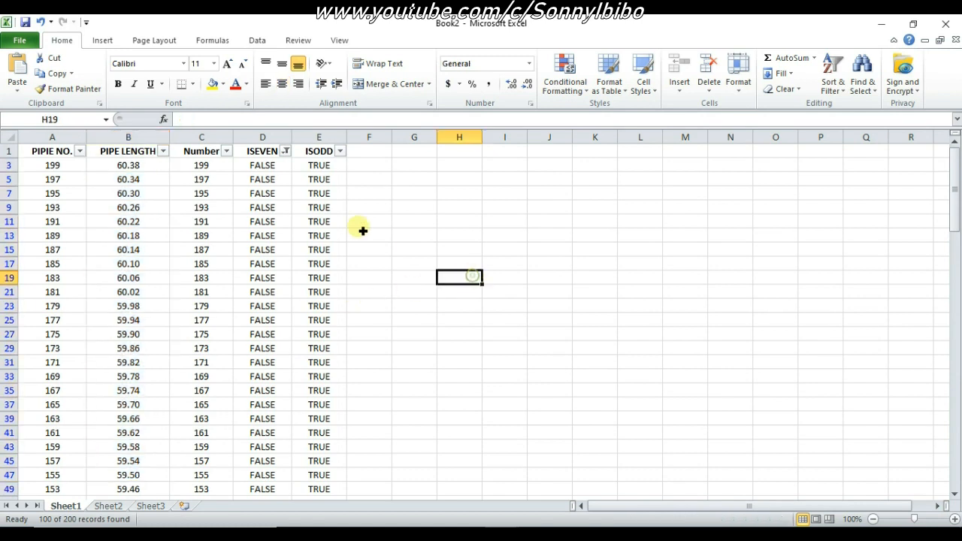
# Include TRUE again in the ISEVEN filter to list all pipes, and check the ISODD filter choices without applying any.
pyautogui.click(287, 152)
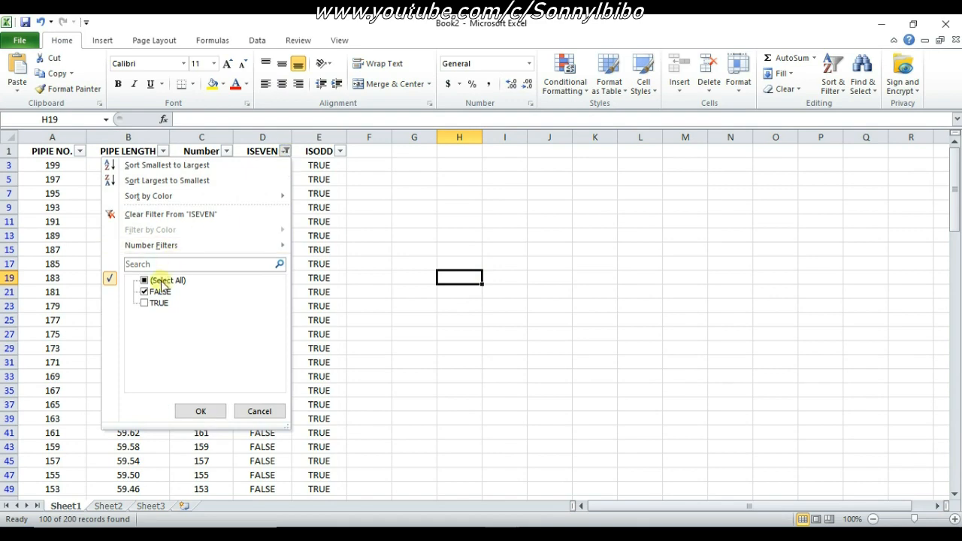
pyautogui.click(145, 302)
pyautogui.click(190, 411)
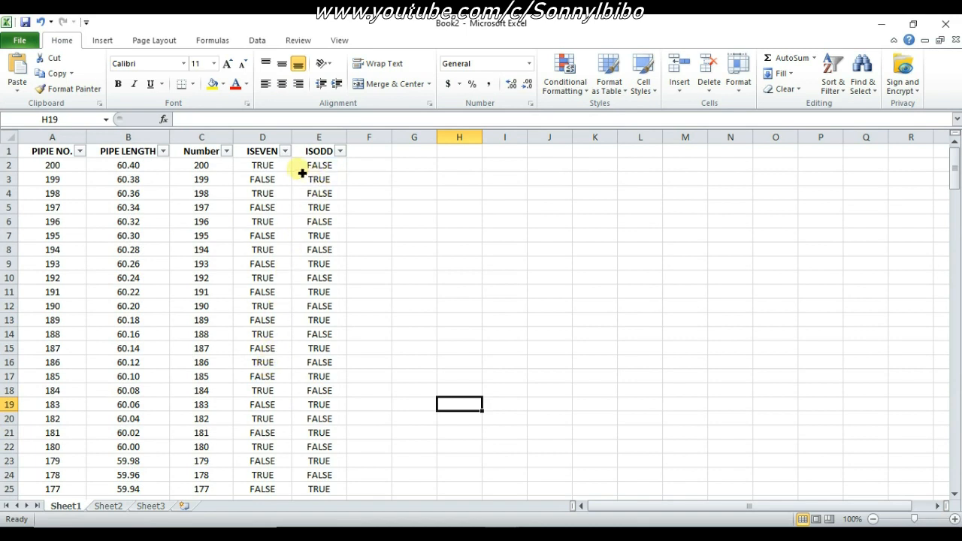
pyautogui.click(341, 152)
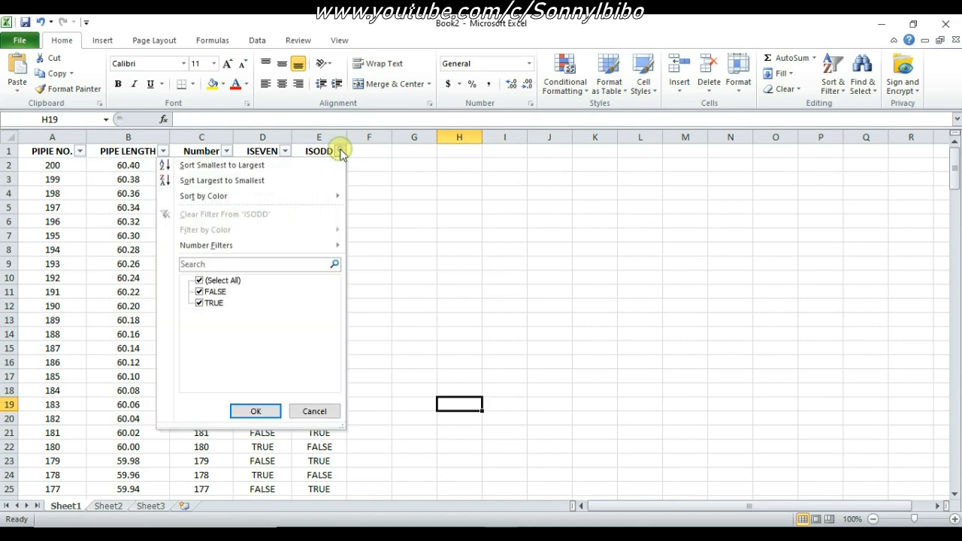
pyautogui.click(570, 273)
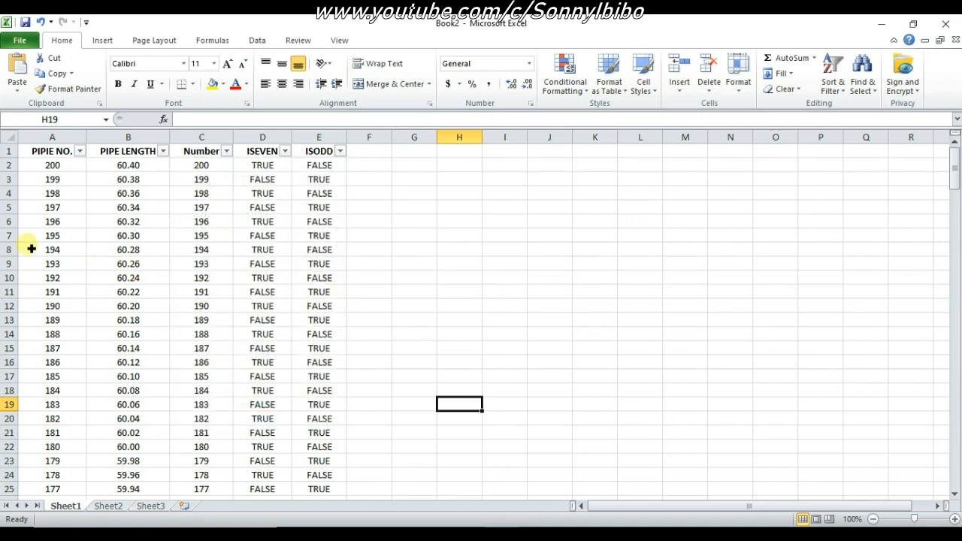
# Filter the ISEVEN column to TRUE only, leaving just the even-numbered pipes listed.
pyautogui.click(285, 152)
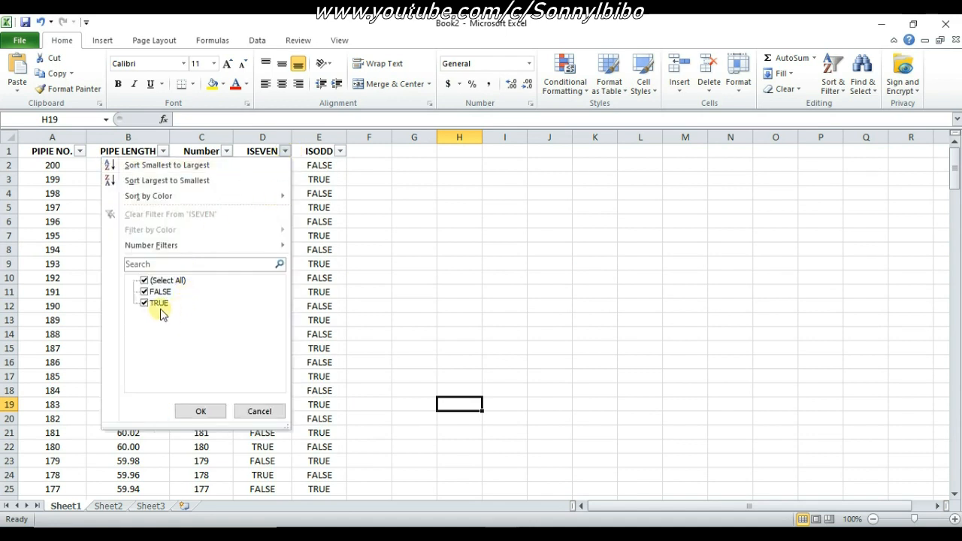
pyautogui.click(145, 292)
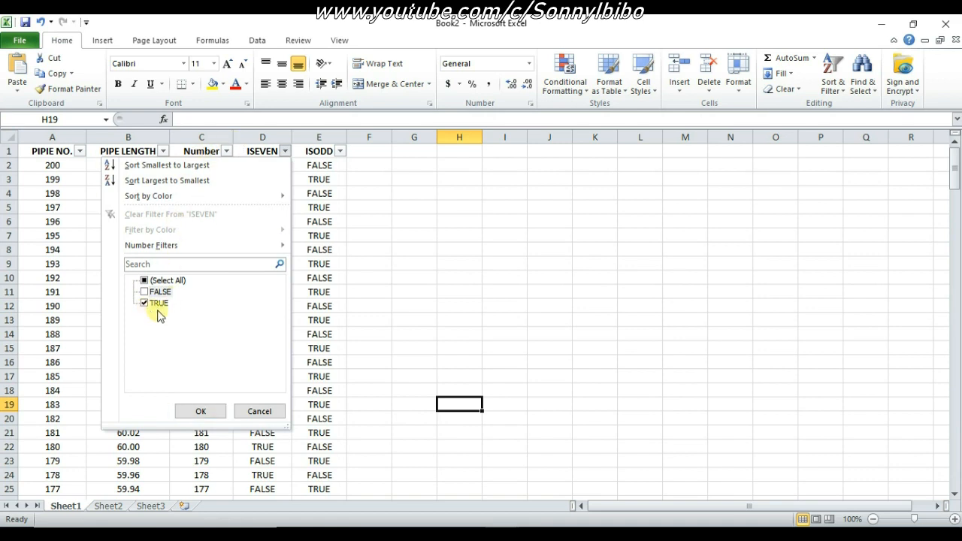
pyautogui.click(199, 413)
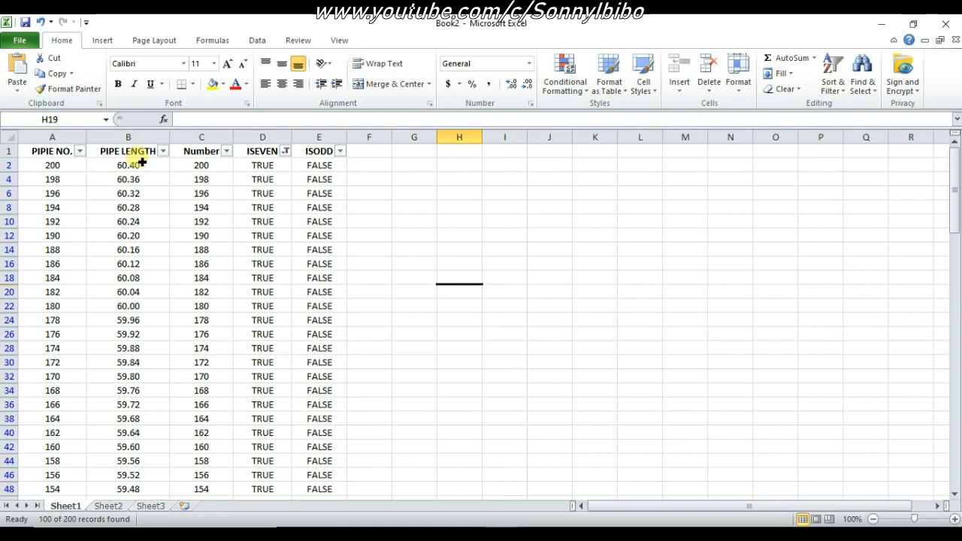
# Examine the filtered even-numbered pipes, checking their lengths, numbers and ISEVEN and ISODD values down the table.
pyautogui.scroll(-1, 141, 296)
pyautogui.scroll(-3, 141, 296)
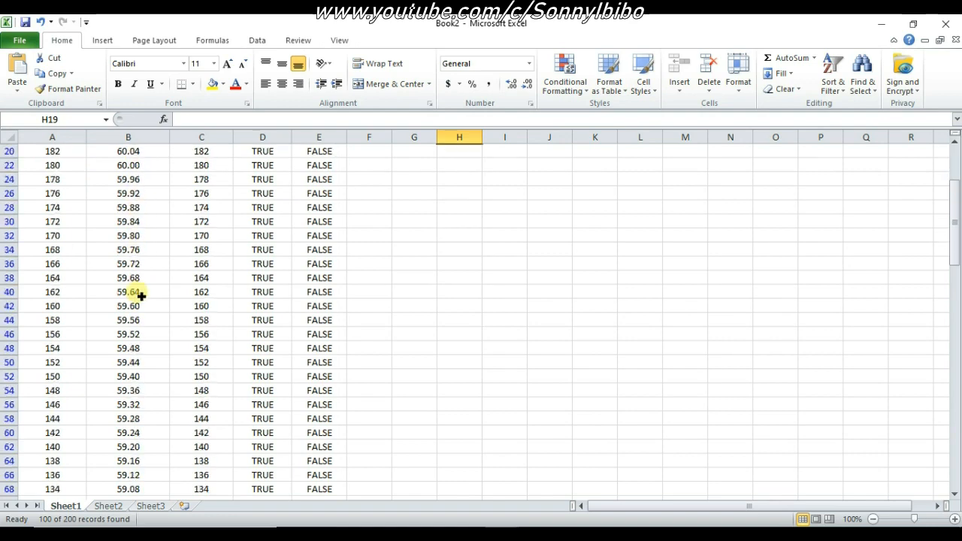
pyautogui.scroll(4, 141, 296)
pyautogui.click(342, 263)
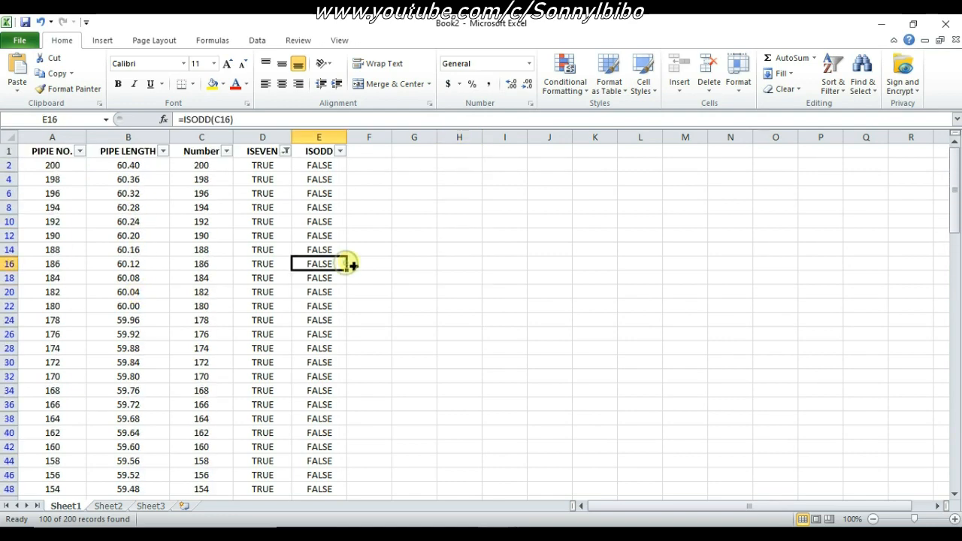
pyautogui.click(413, 208)
pyautogui.scroll(-2, 413, 208)
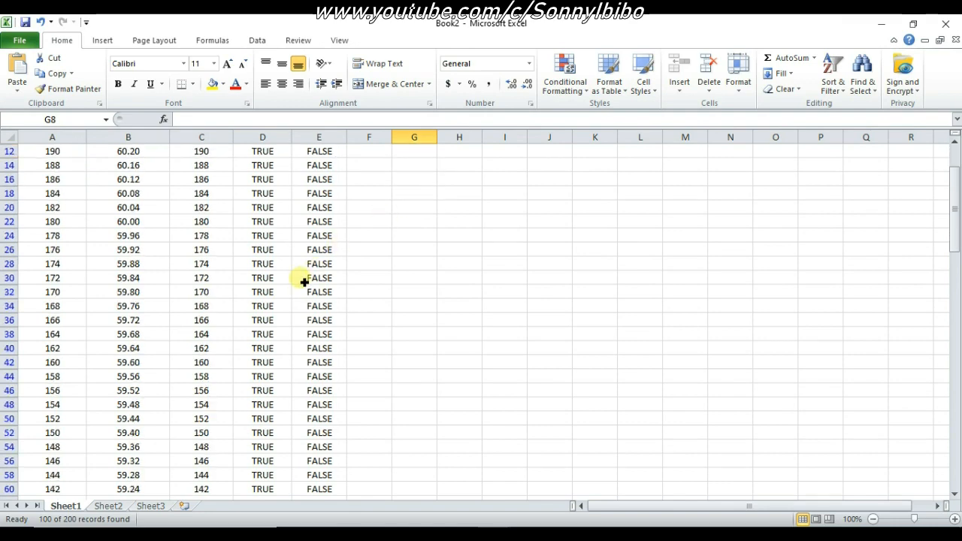
pyautogui.scroll(-8, 343, 338)
pyautogui.scroll(-5, 303, 393)
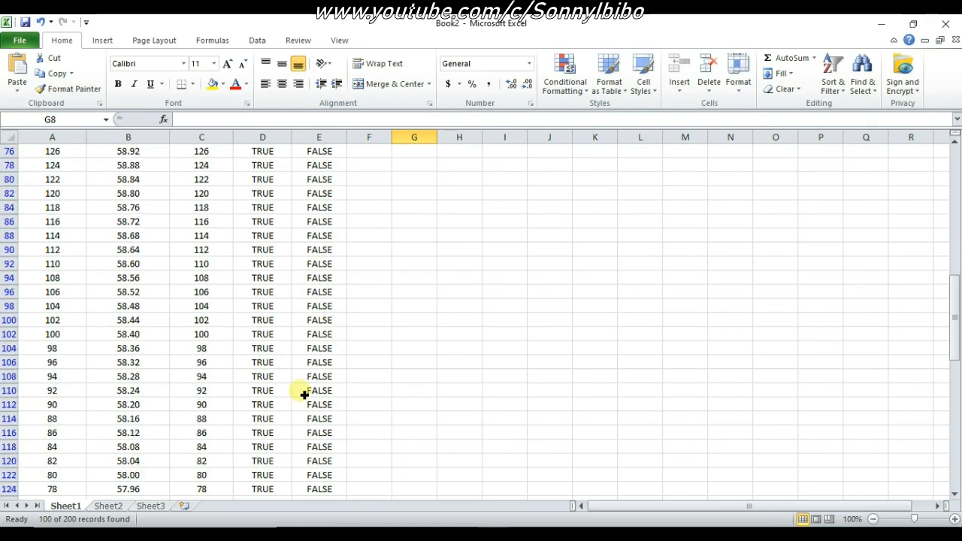
pyautogui.scroll(7, 307, 399)
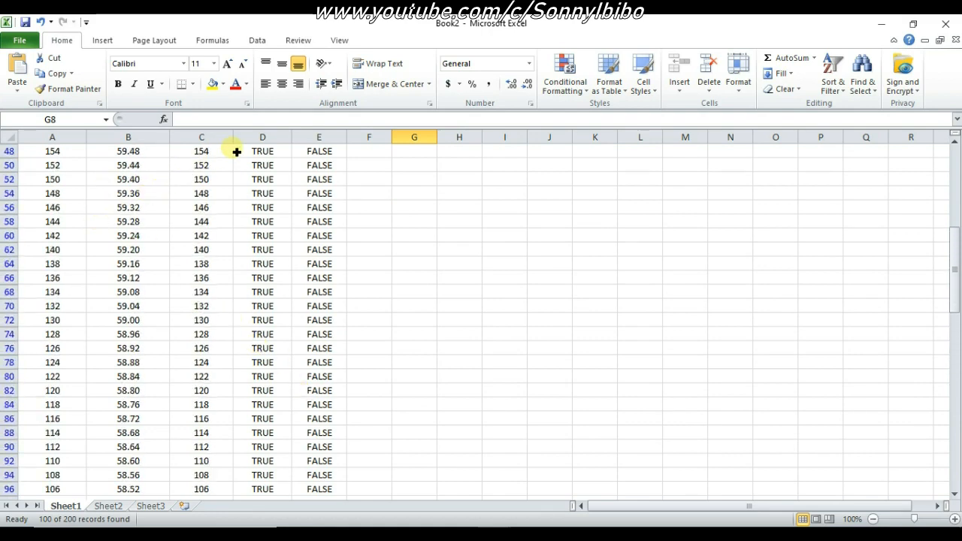
pyautogui.scroll(8, 236, 154)
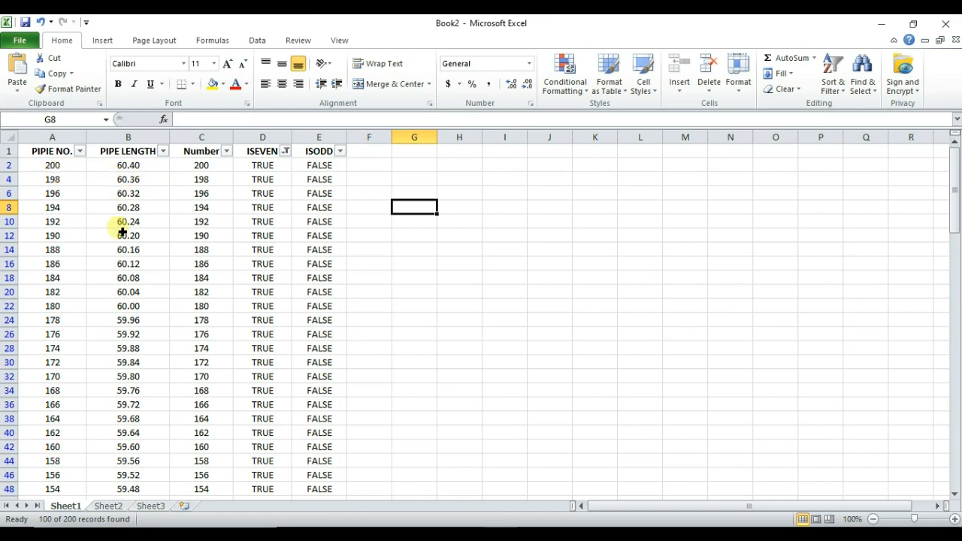
pyautogui.scroll(-2, 207, 402)
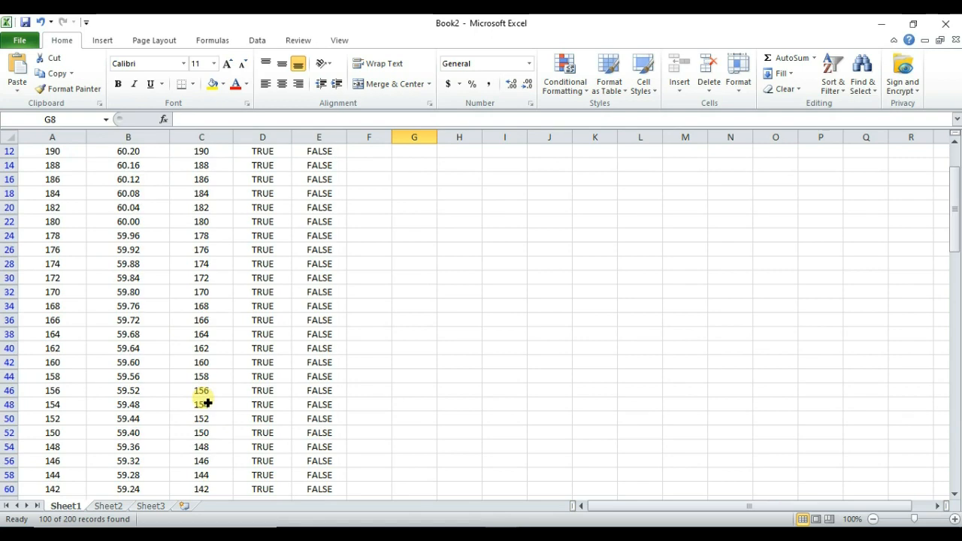
pyautogui.scroll(-5, 206, 403)
pyautogui.scroll(-3, 203, 406)
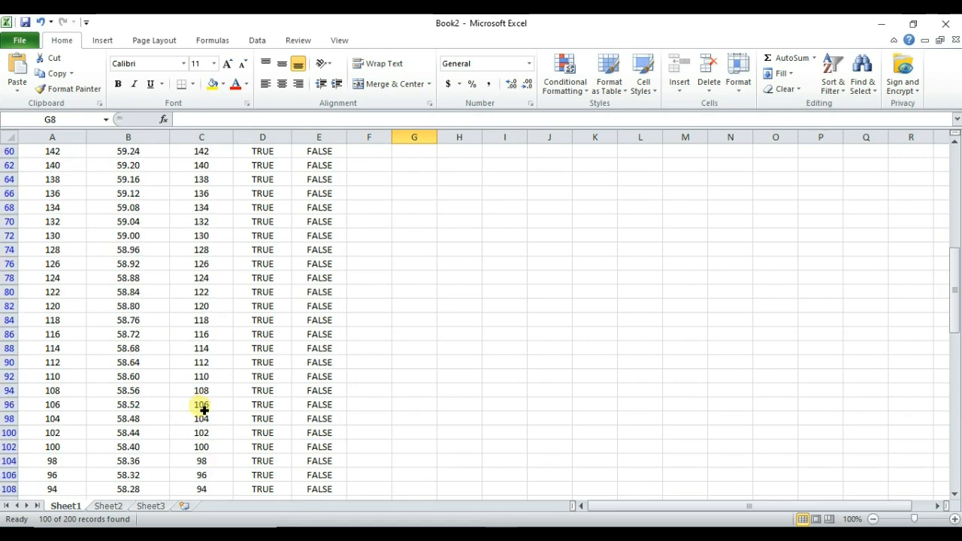
pyautogui.scroll(4, 210, 383)
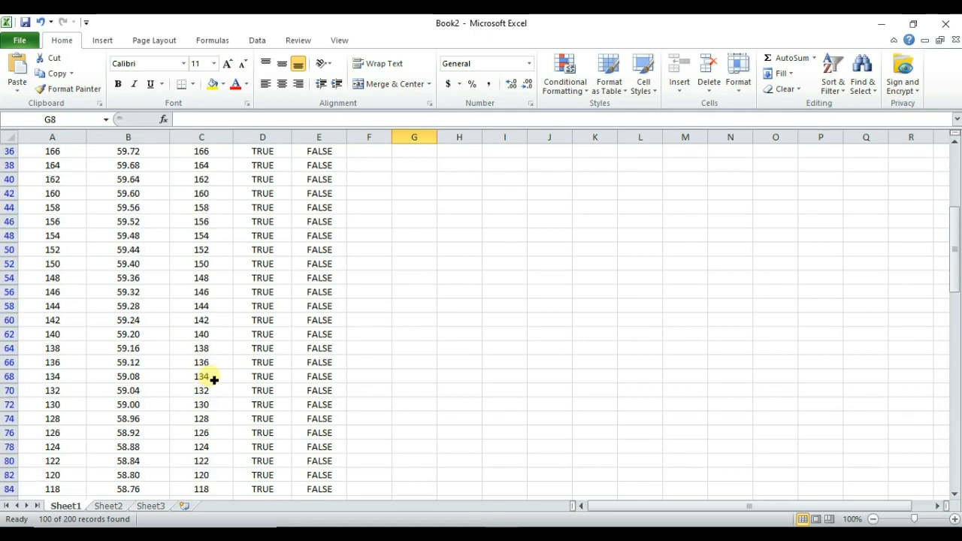